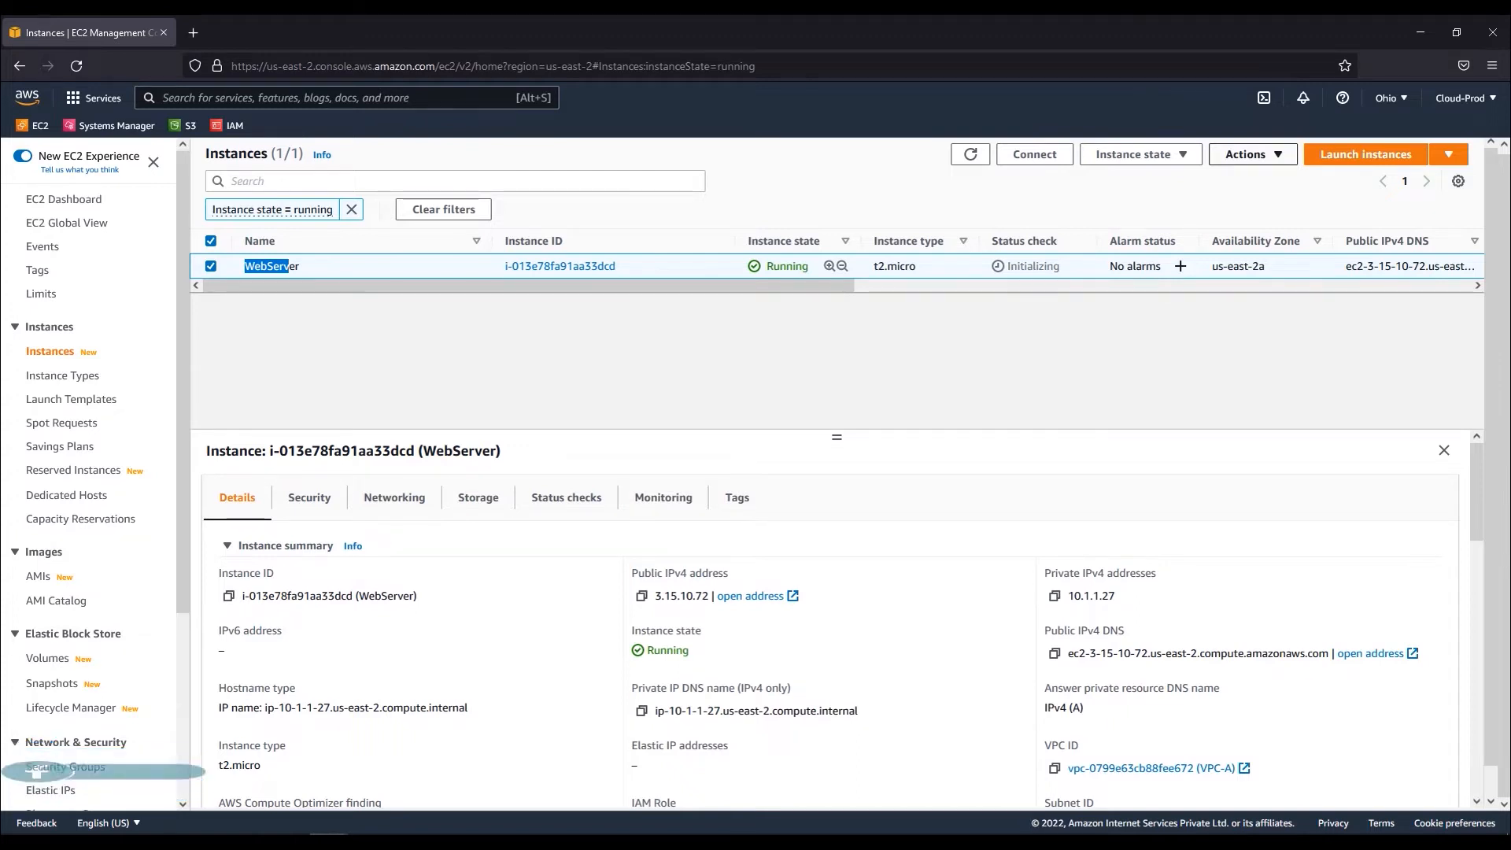
click(1251, 154)
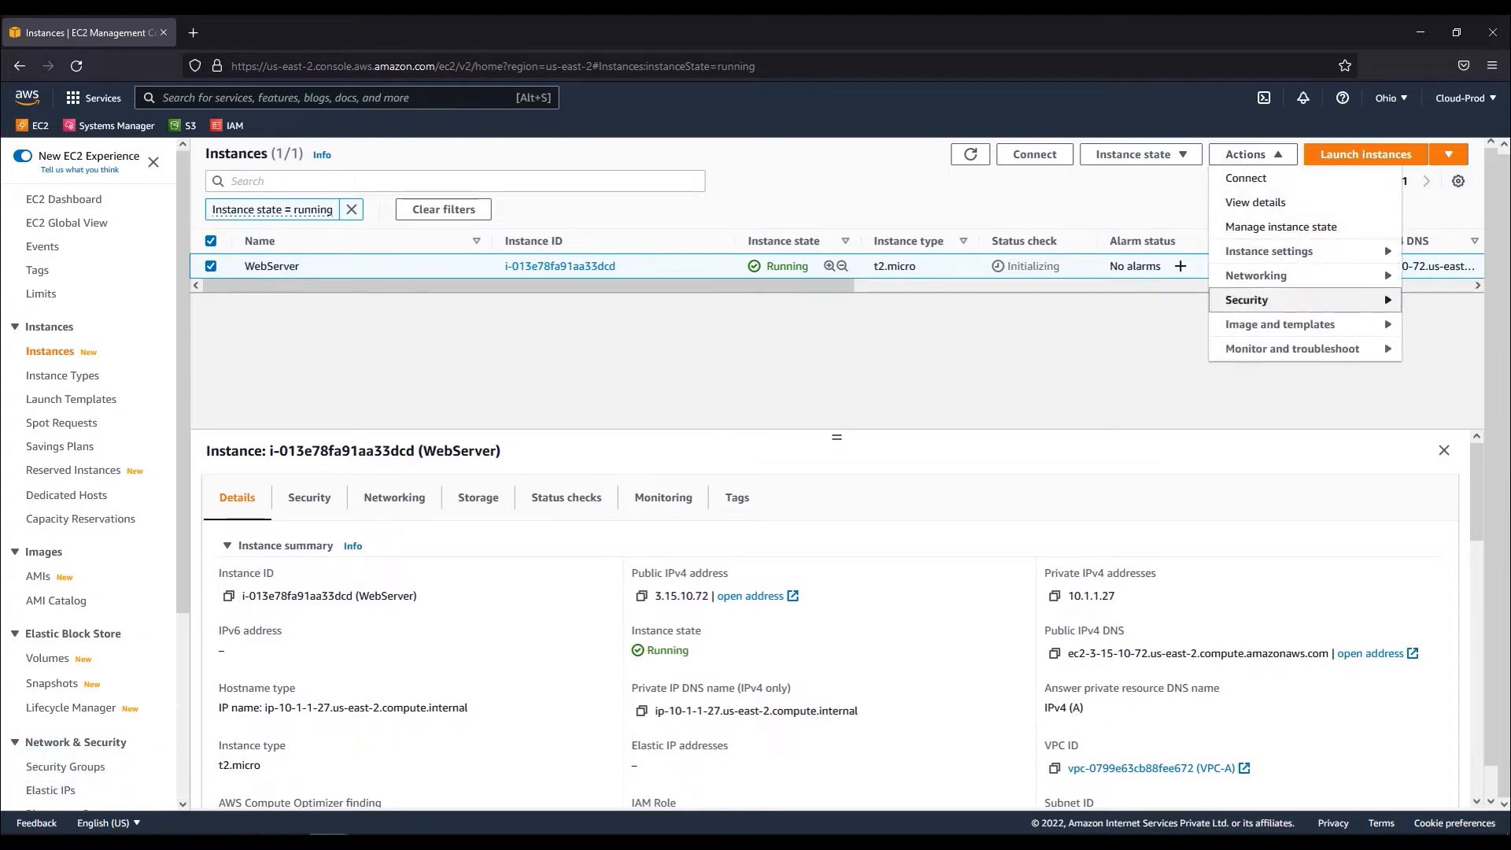
mouse_move(1290, 324)
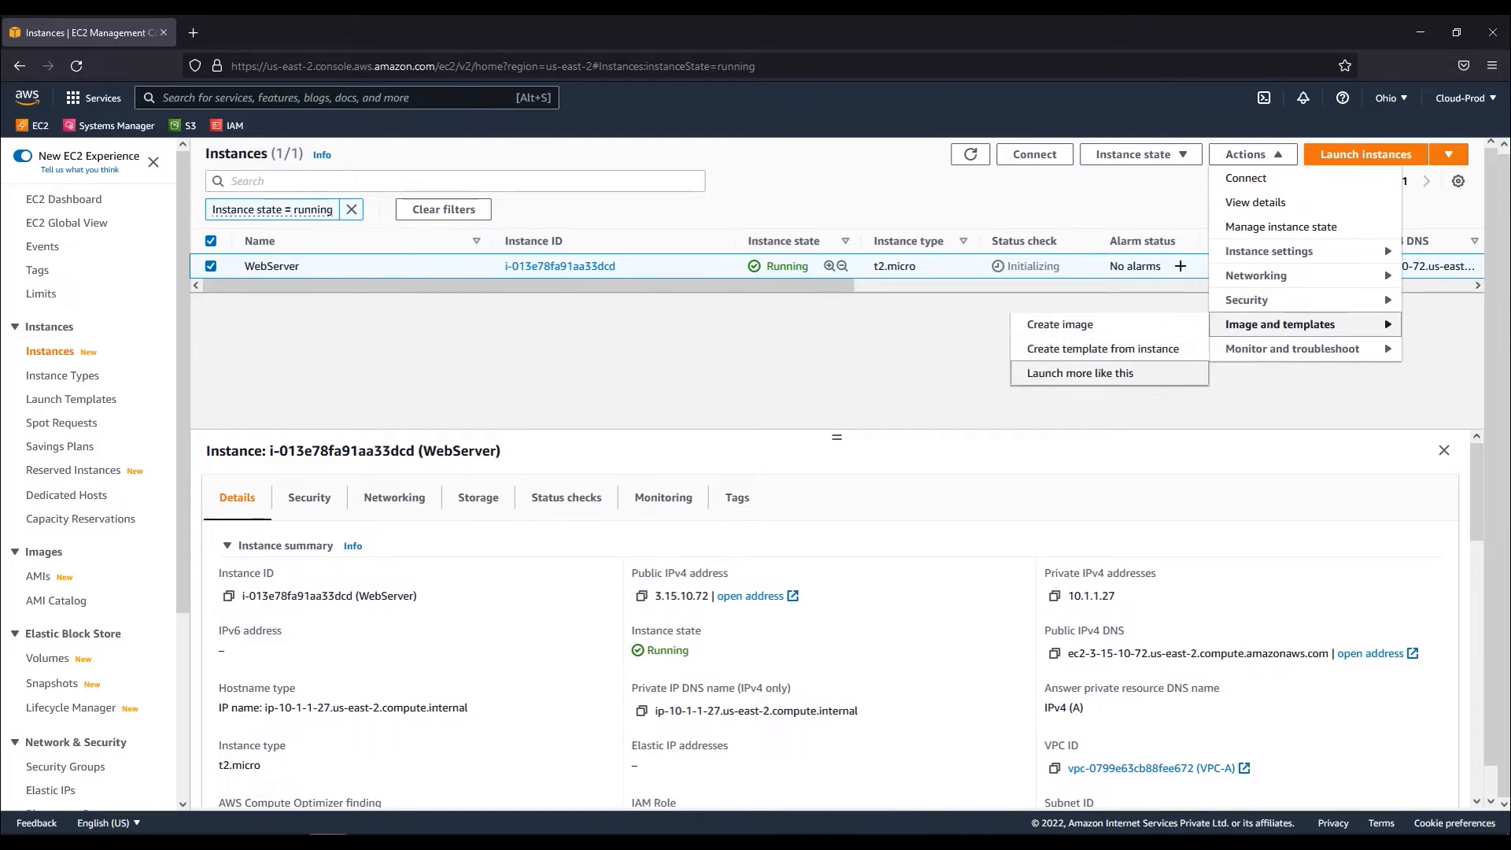
click(976, 393)
Show the WebServer instance's storage details and open its attached root volume in a new browser tab.
click(477, 497)
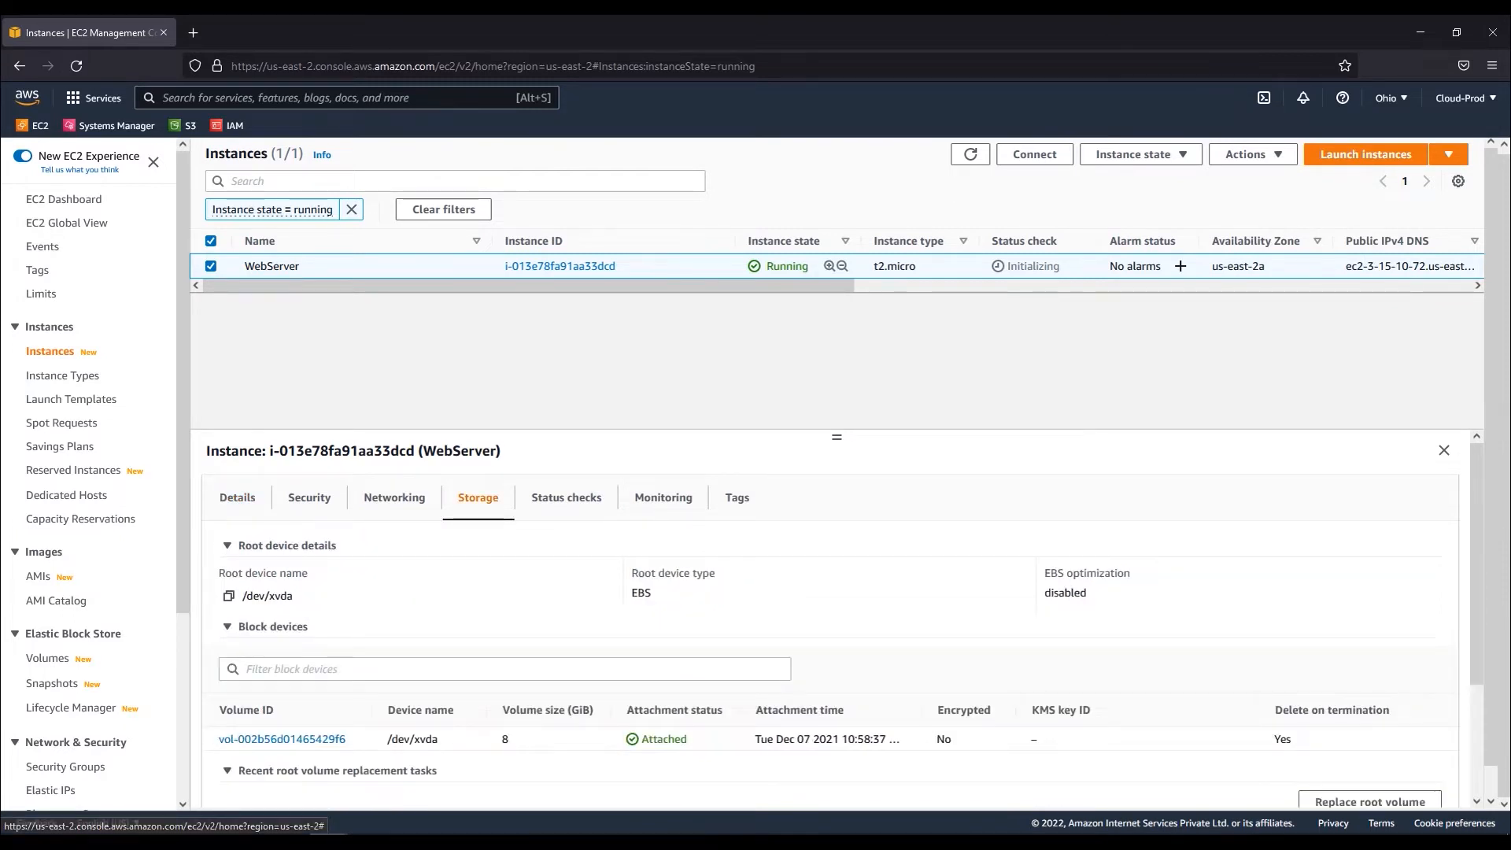
drag(292, 596, 239, 596)
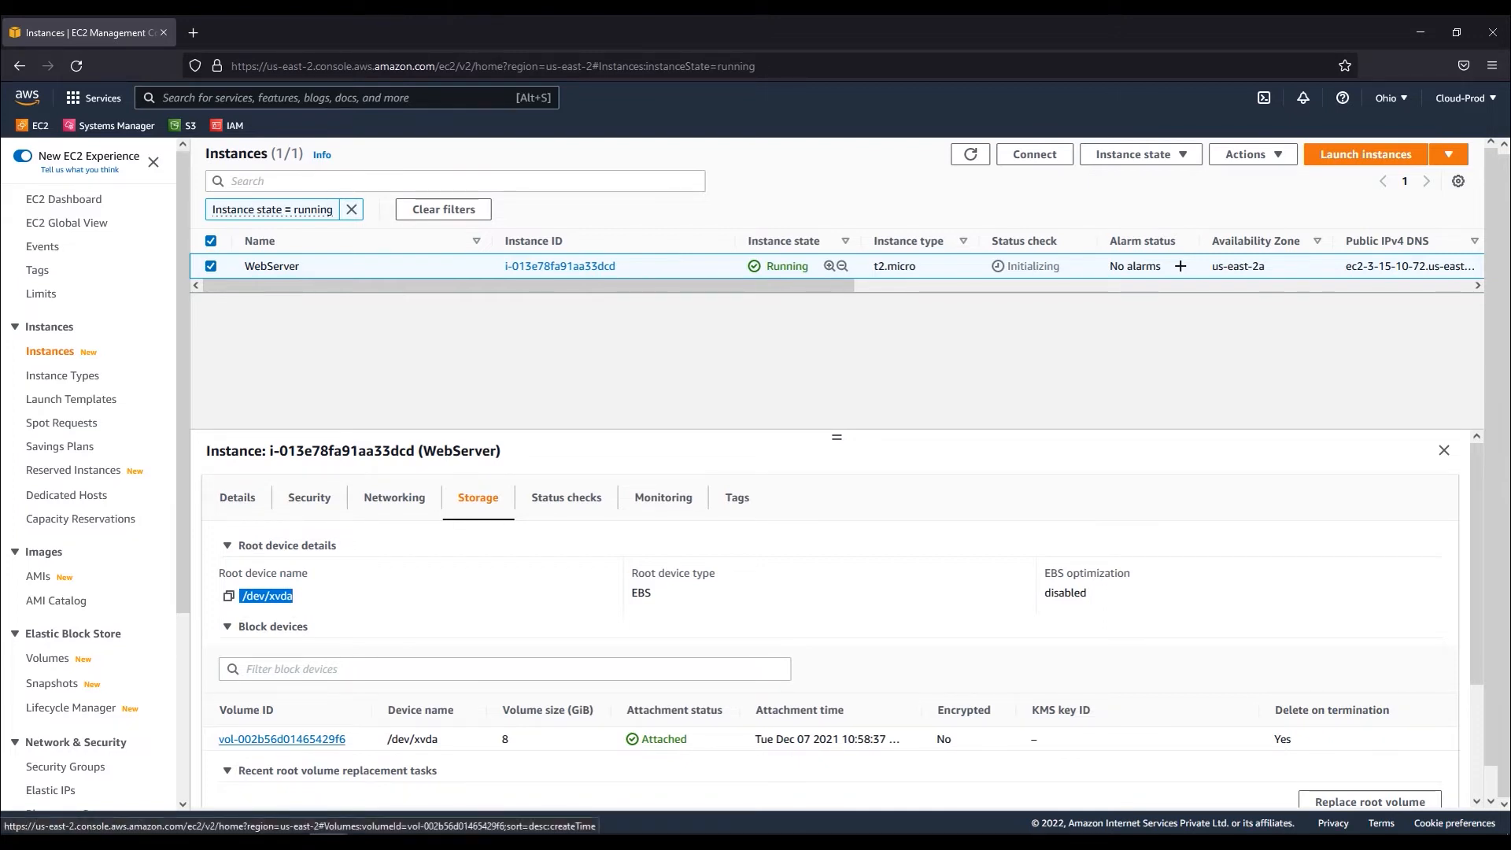
right_click(310, 739)
click(354, 393)
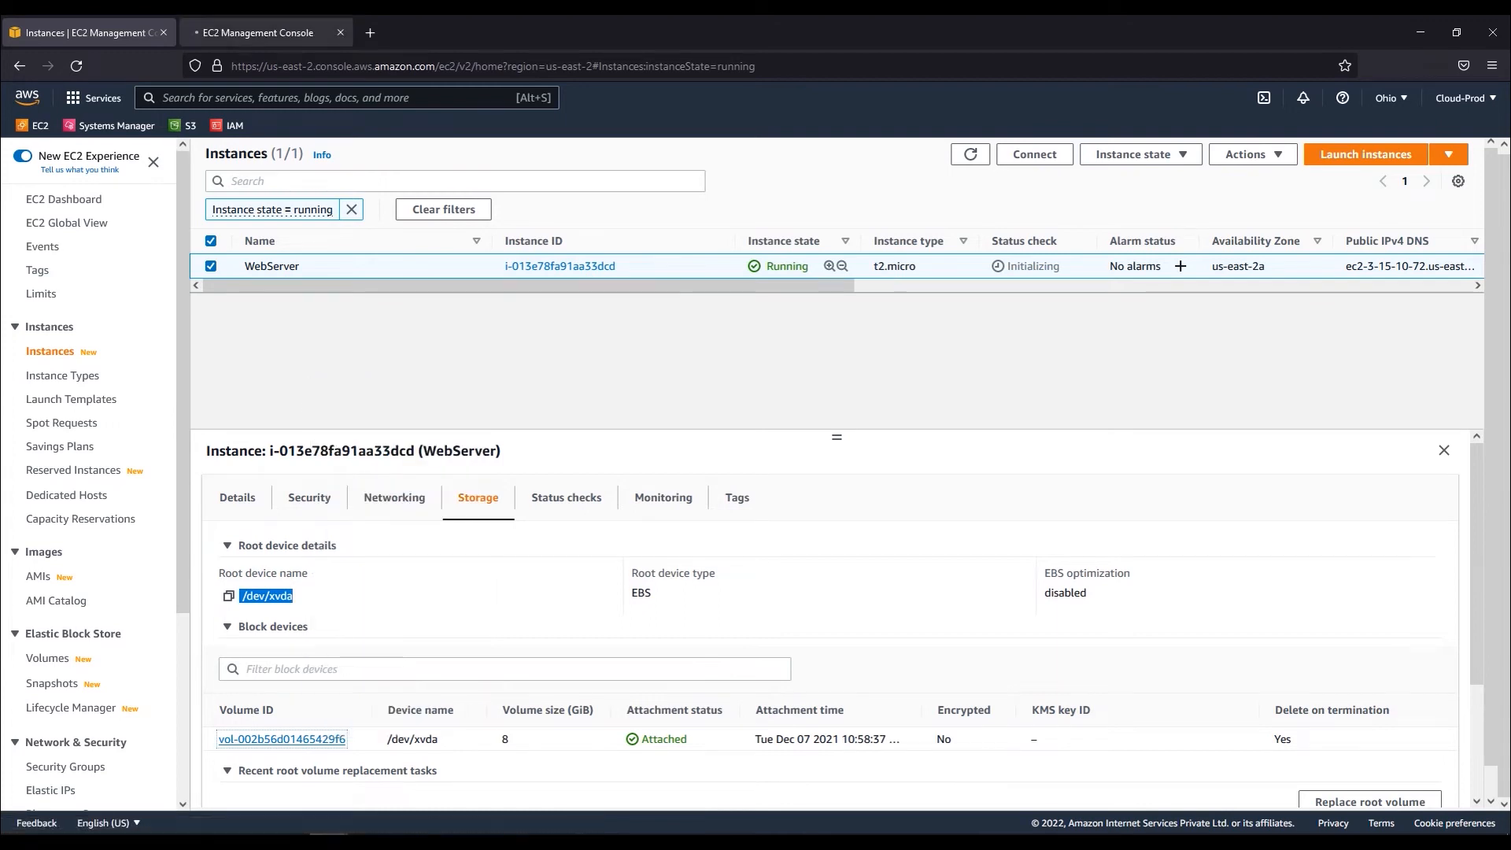
key(ctrl+Tab)
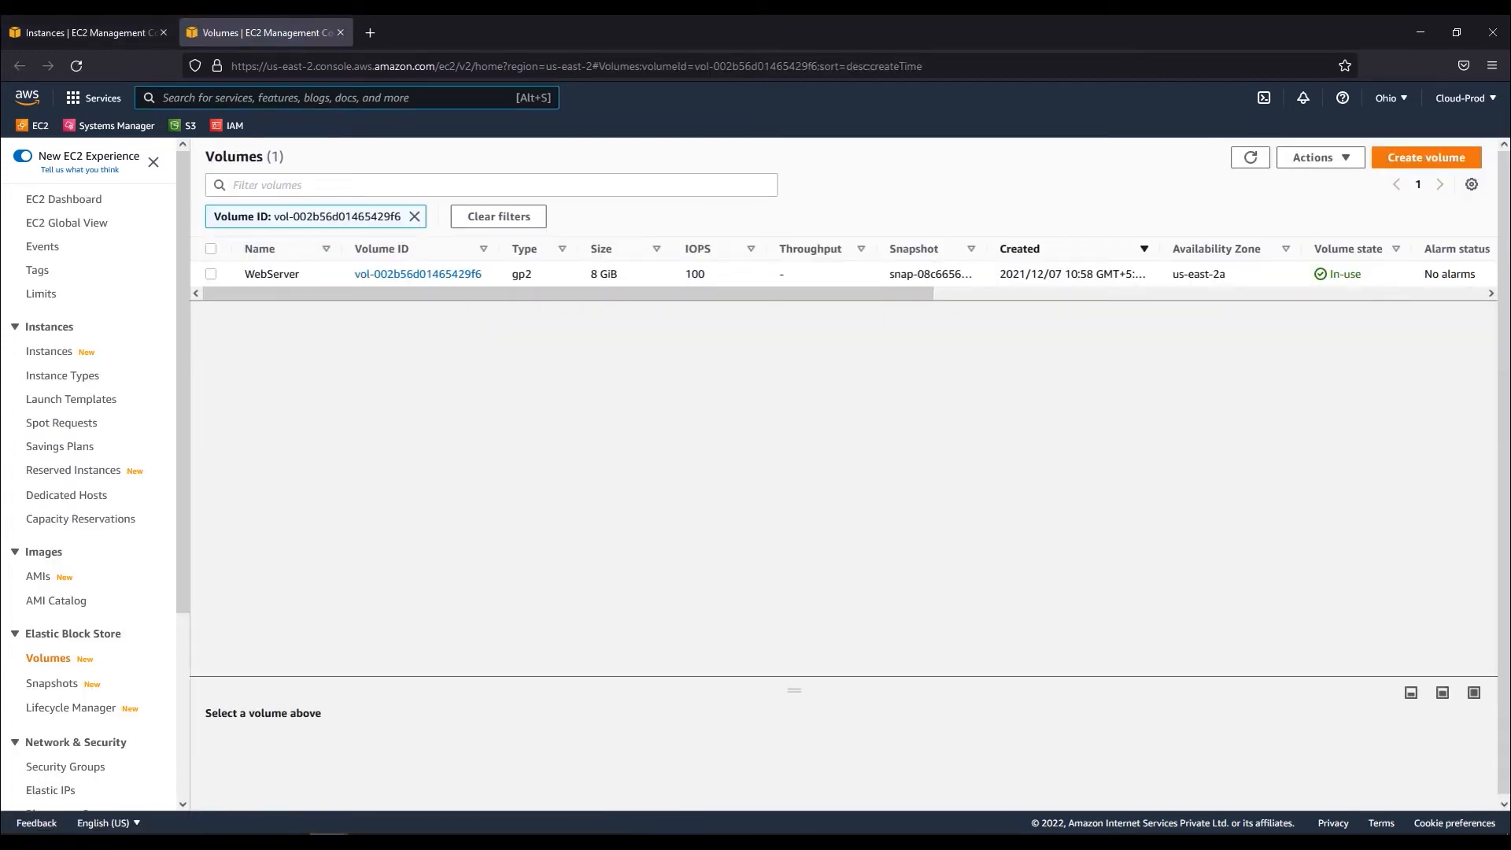
Start a snapshot of the WebServer volume and enter WebServer as its description.
click(1344, 274)
double_click(1344, 274)
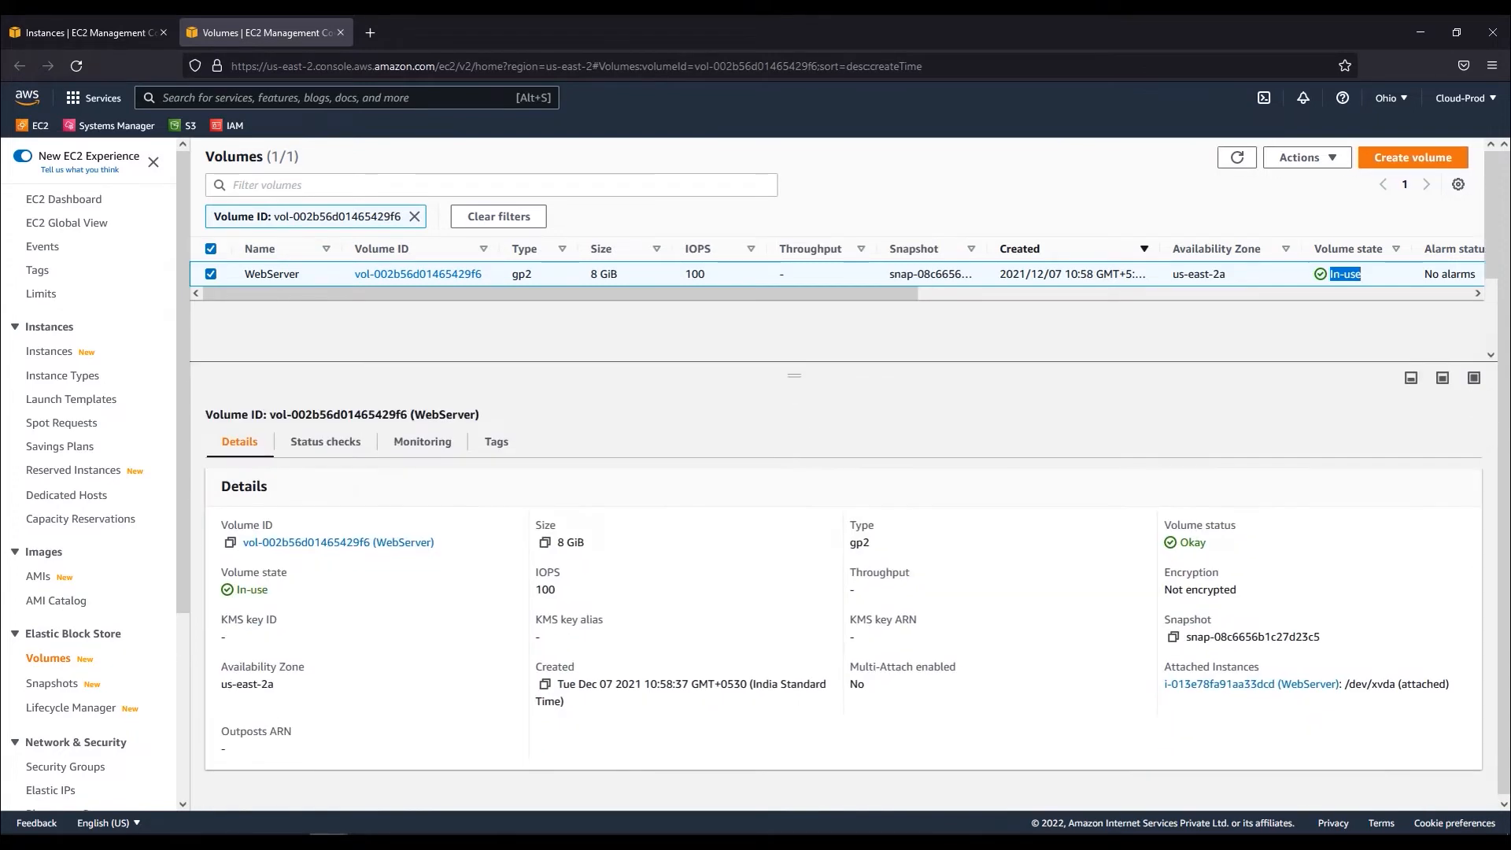
click(1307, 157)
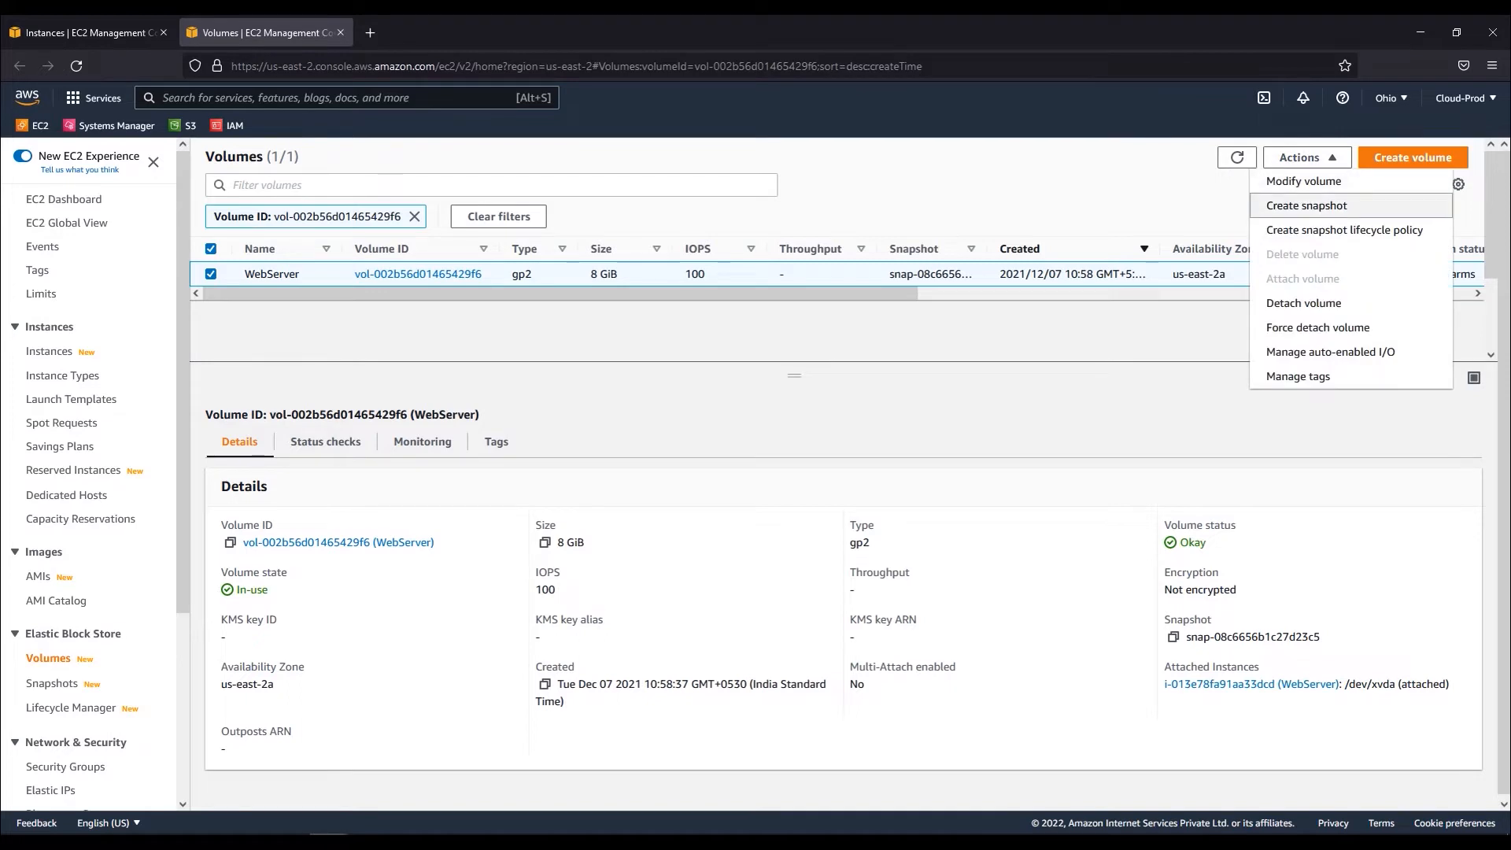
key(Return)
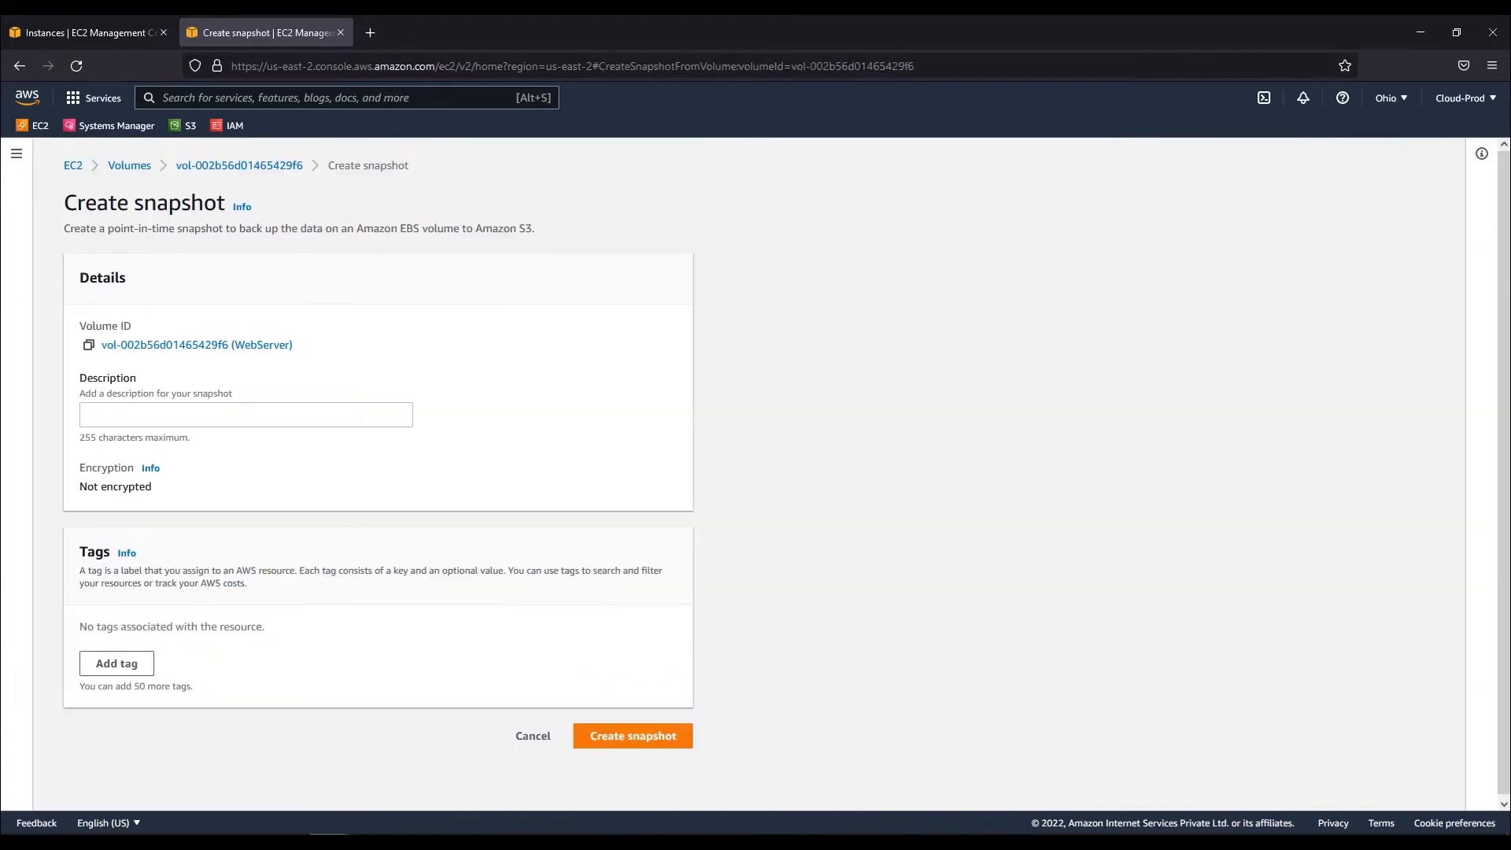
click(87, 414)
text(W)
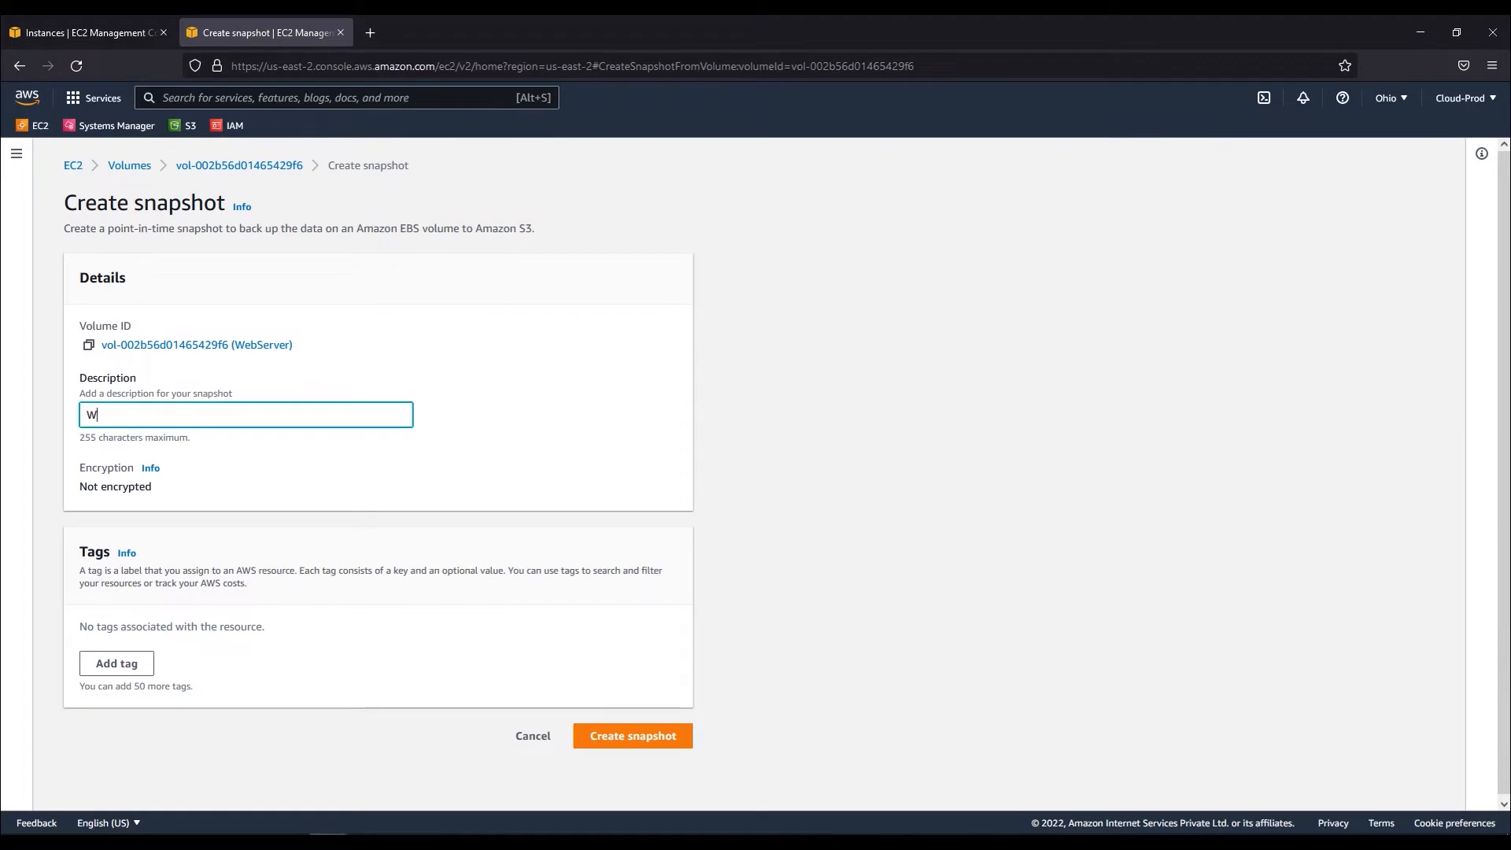
text(ebServer)
Add a tag with the key Name and the value WebServer, and create the snapshot.
key(ctrl+a)
key(ctrl+c)
click(117, 663)
text(Name)
key(Tab)
key(ctrl+v)
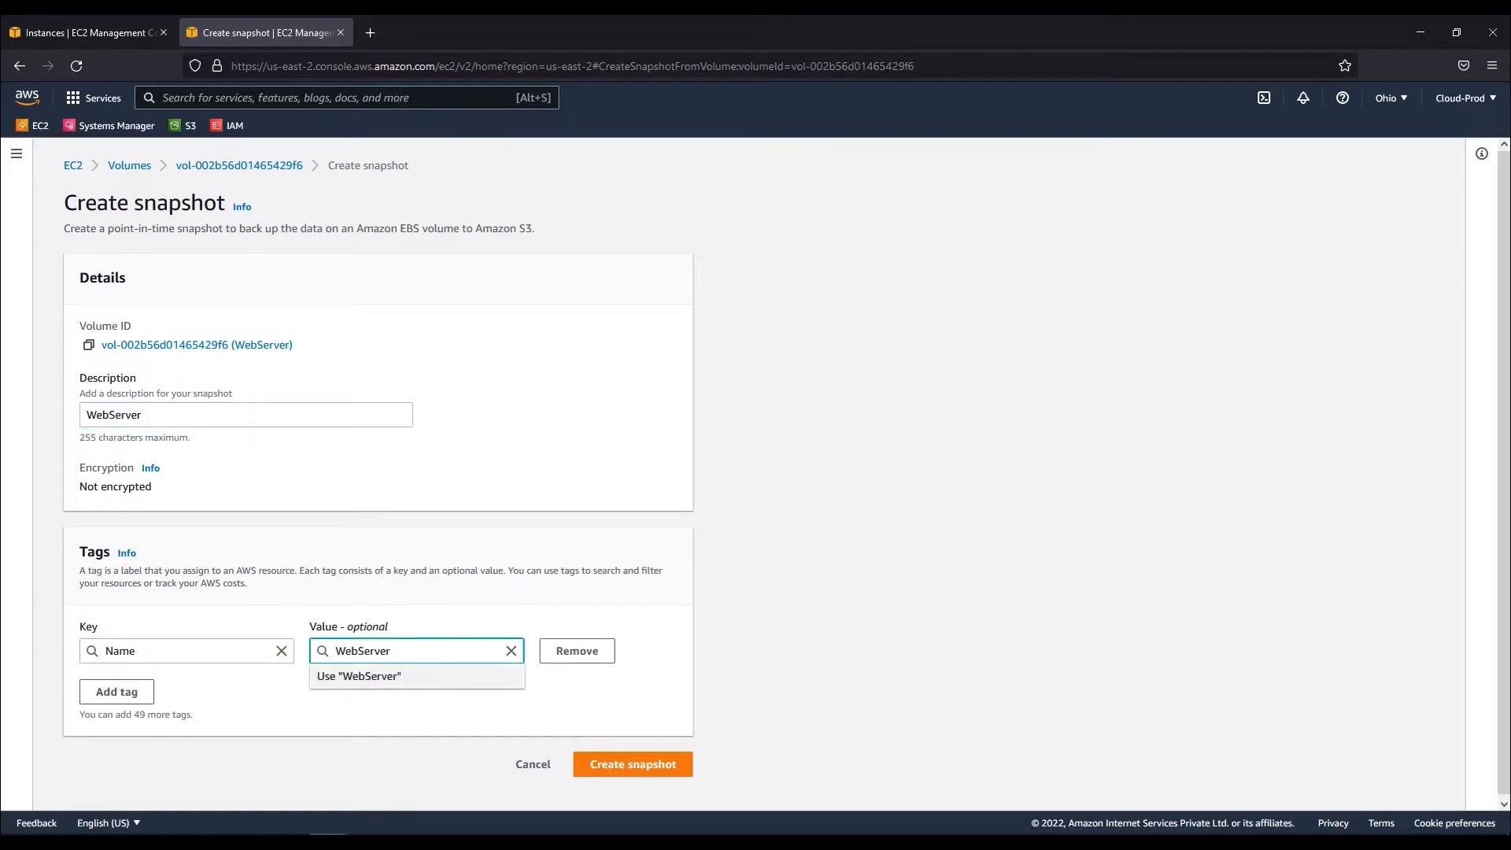
click(440, 713)
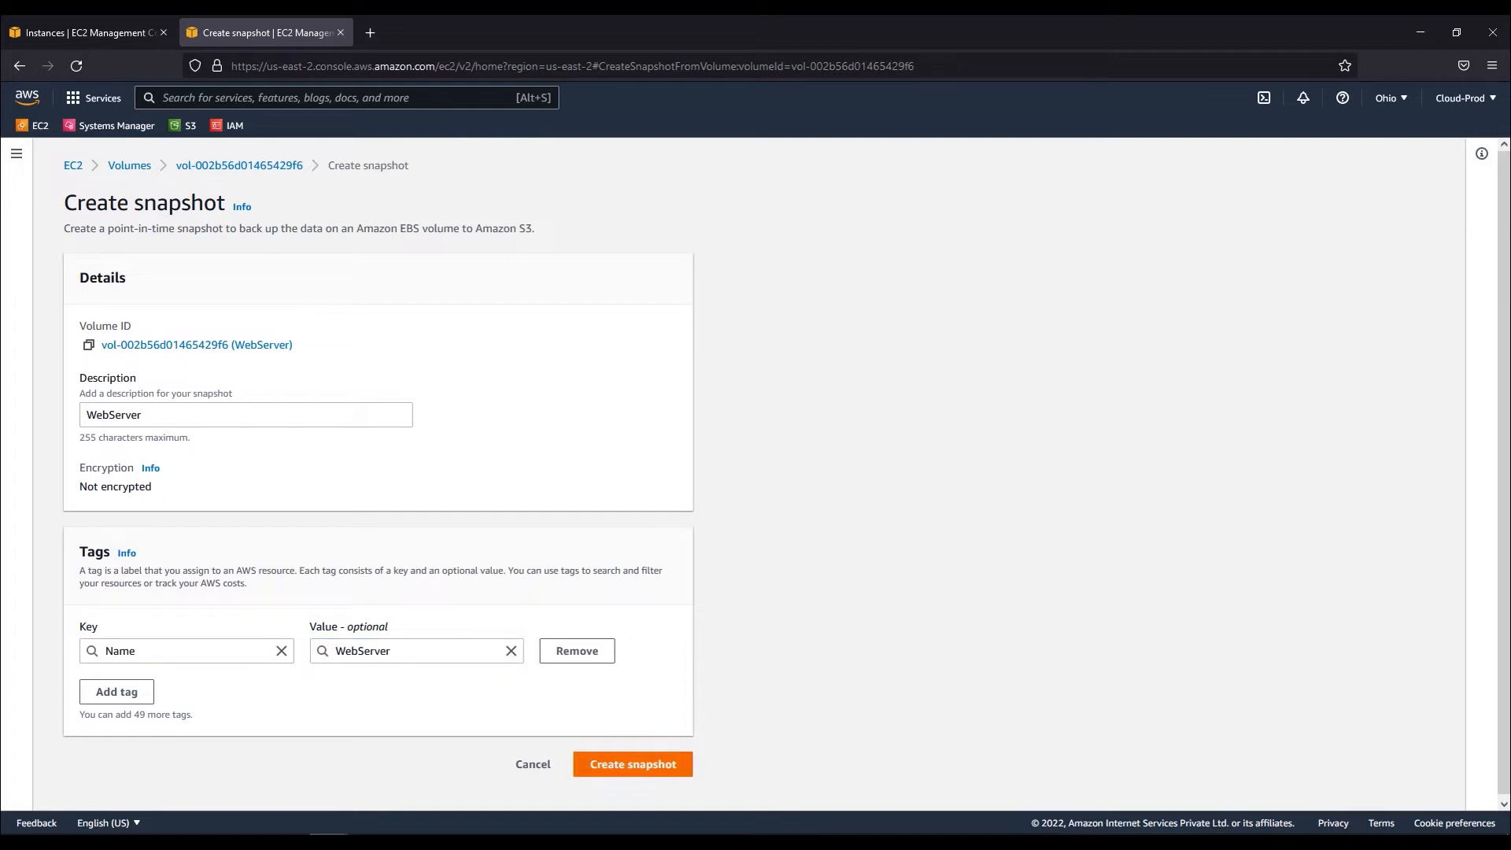
click(632, 764)
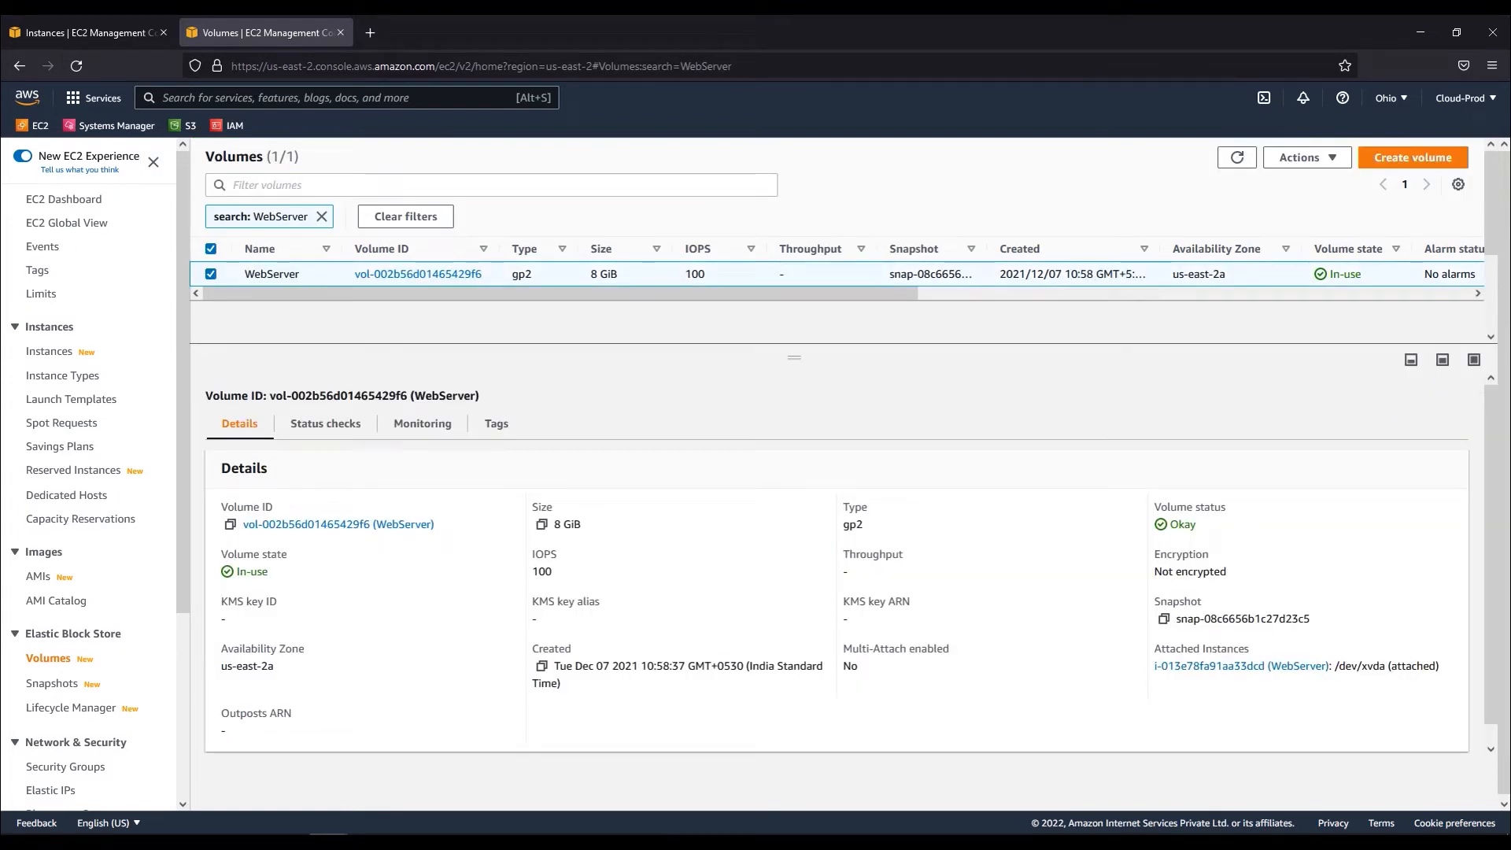
Go to the EBS snapshots list, refresh it, and check the status and details of the WebServer snapshot.
click(211, 274)
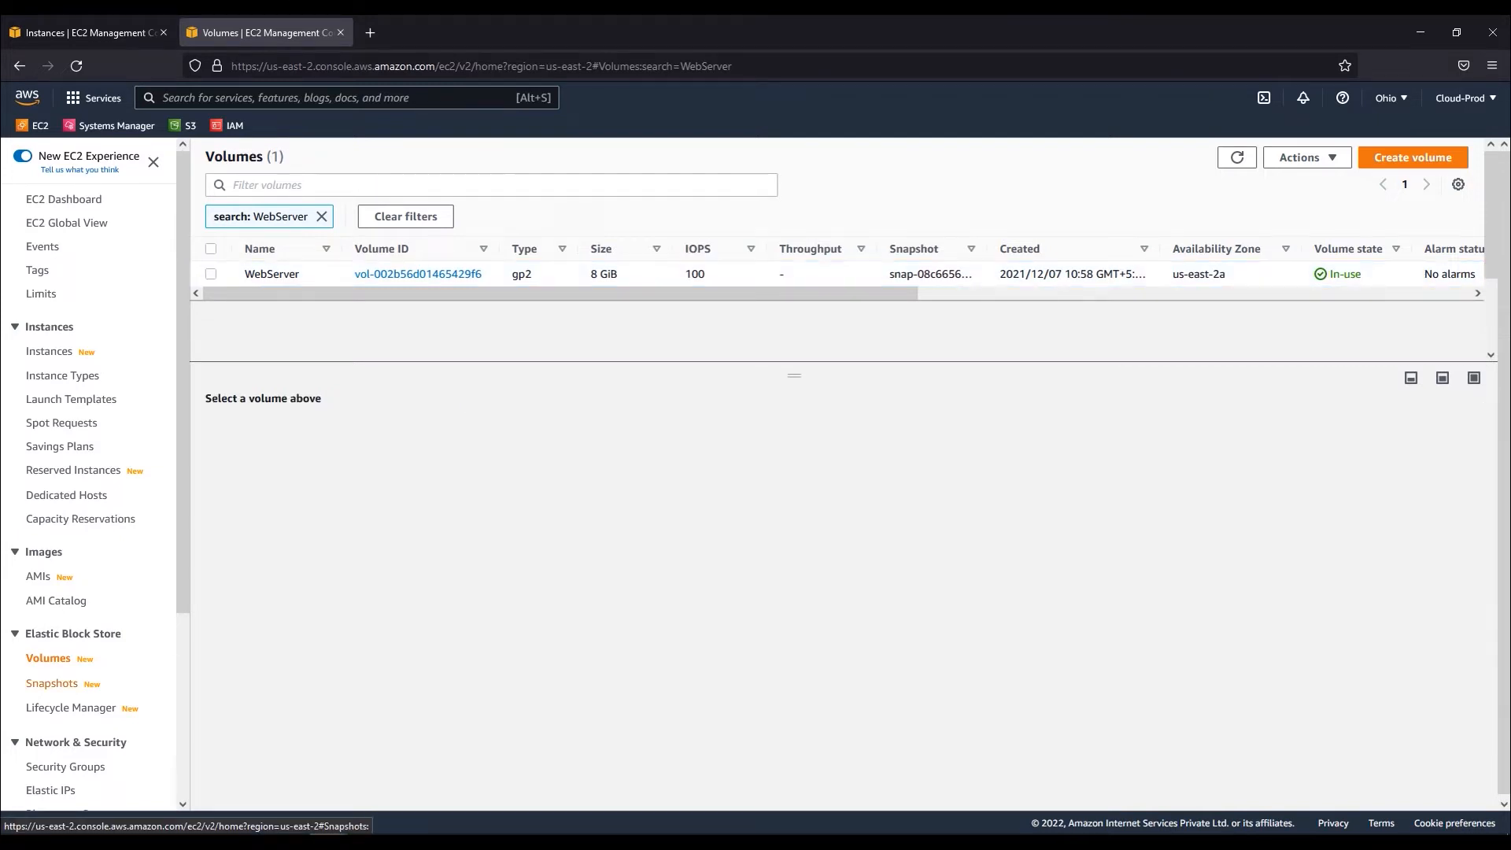
click(52, 683)
drag(978, 242, 996, 242)
double_click(993, 242)
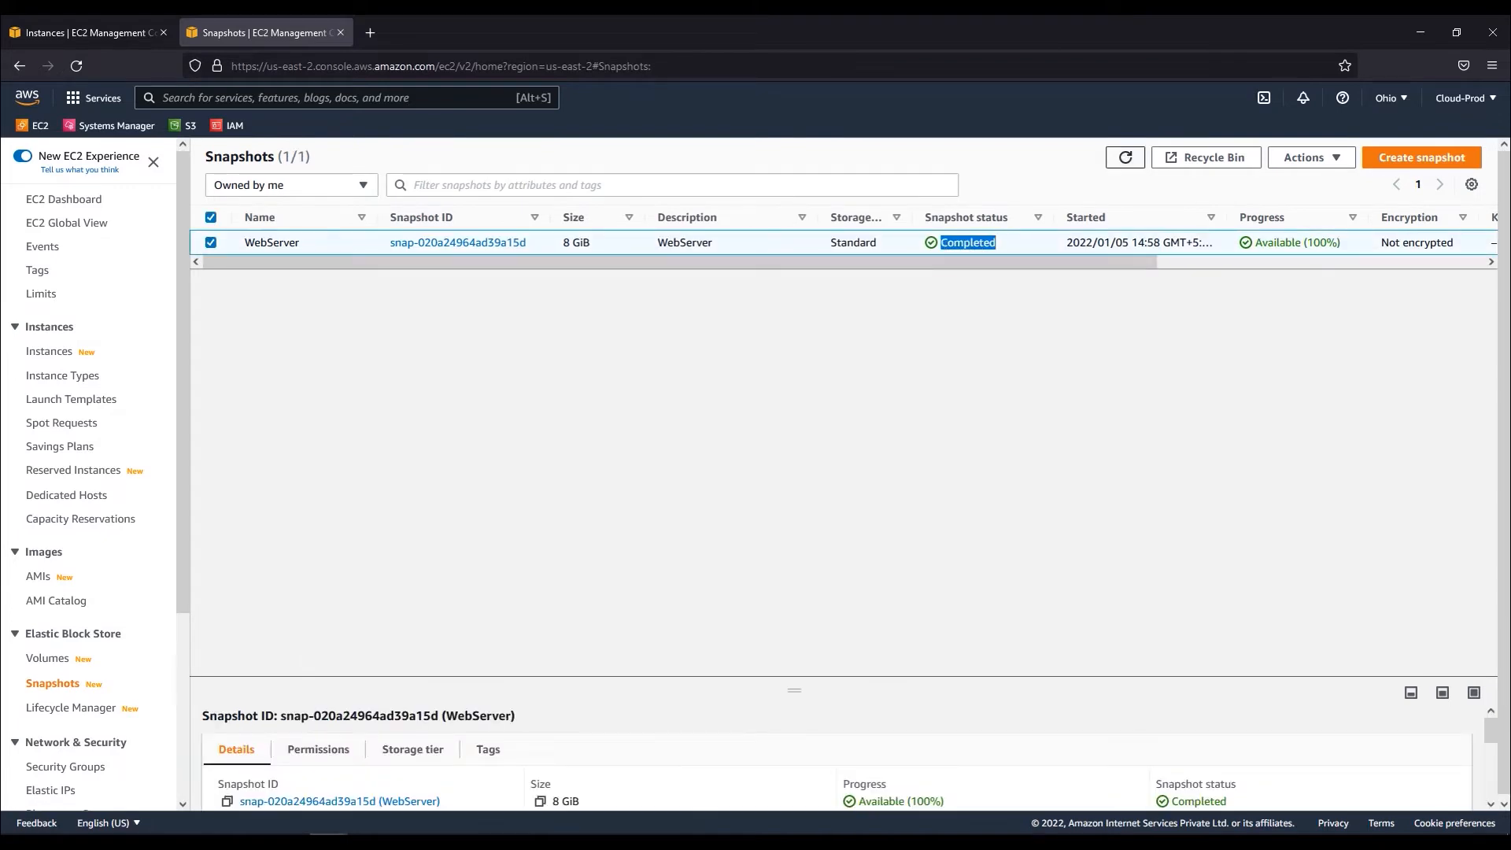
click(1125, 158)
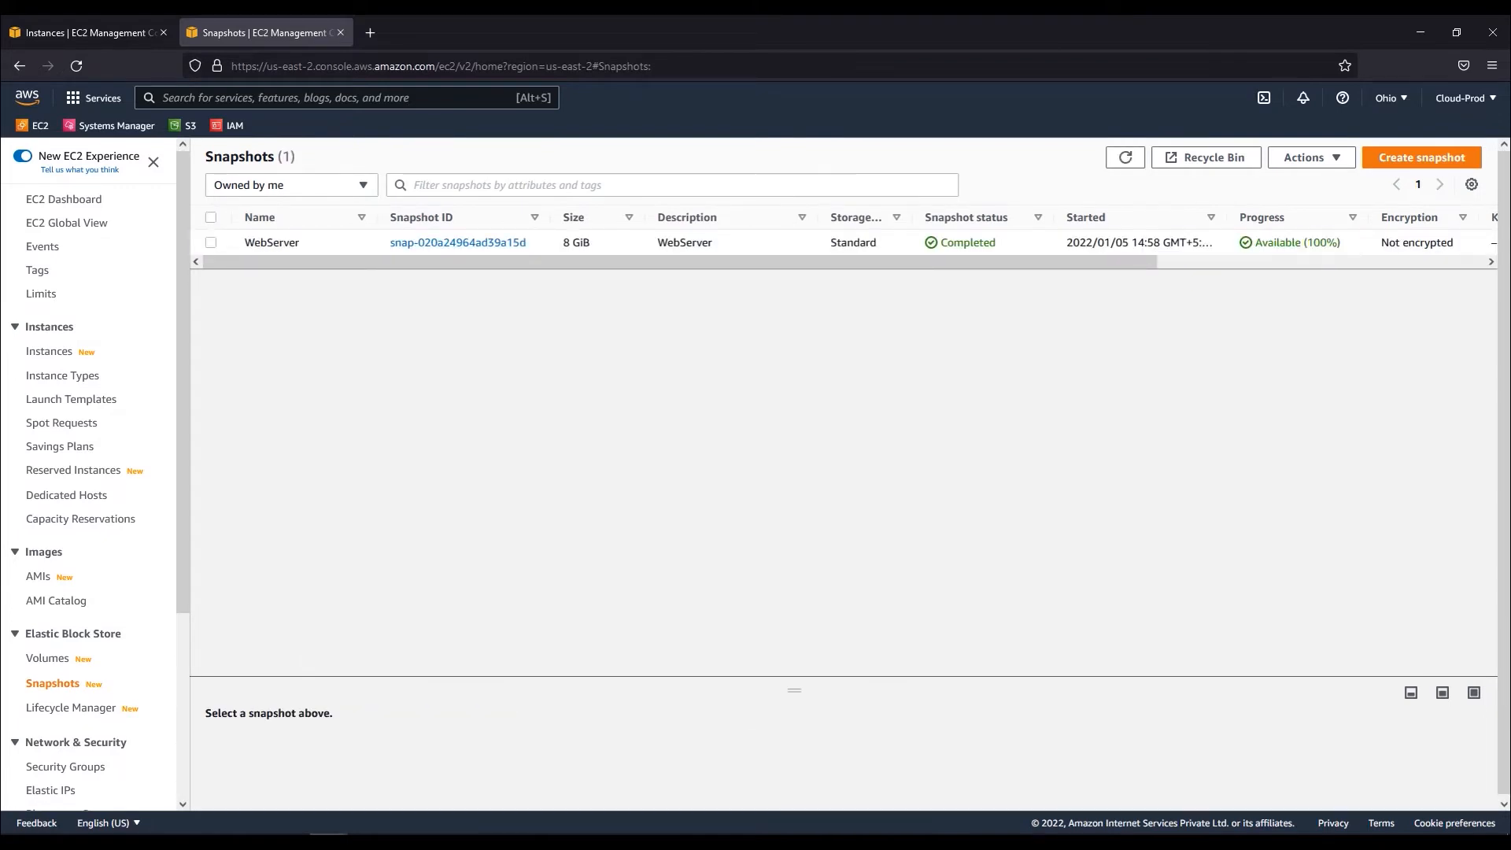
click(211, 243)
drag(794, 690, 794, 368)
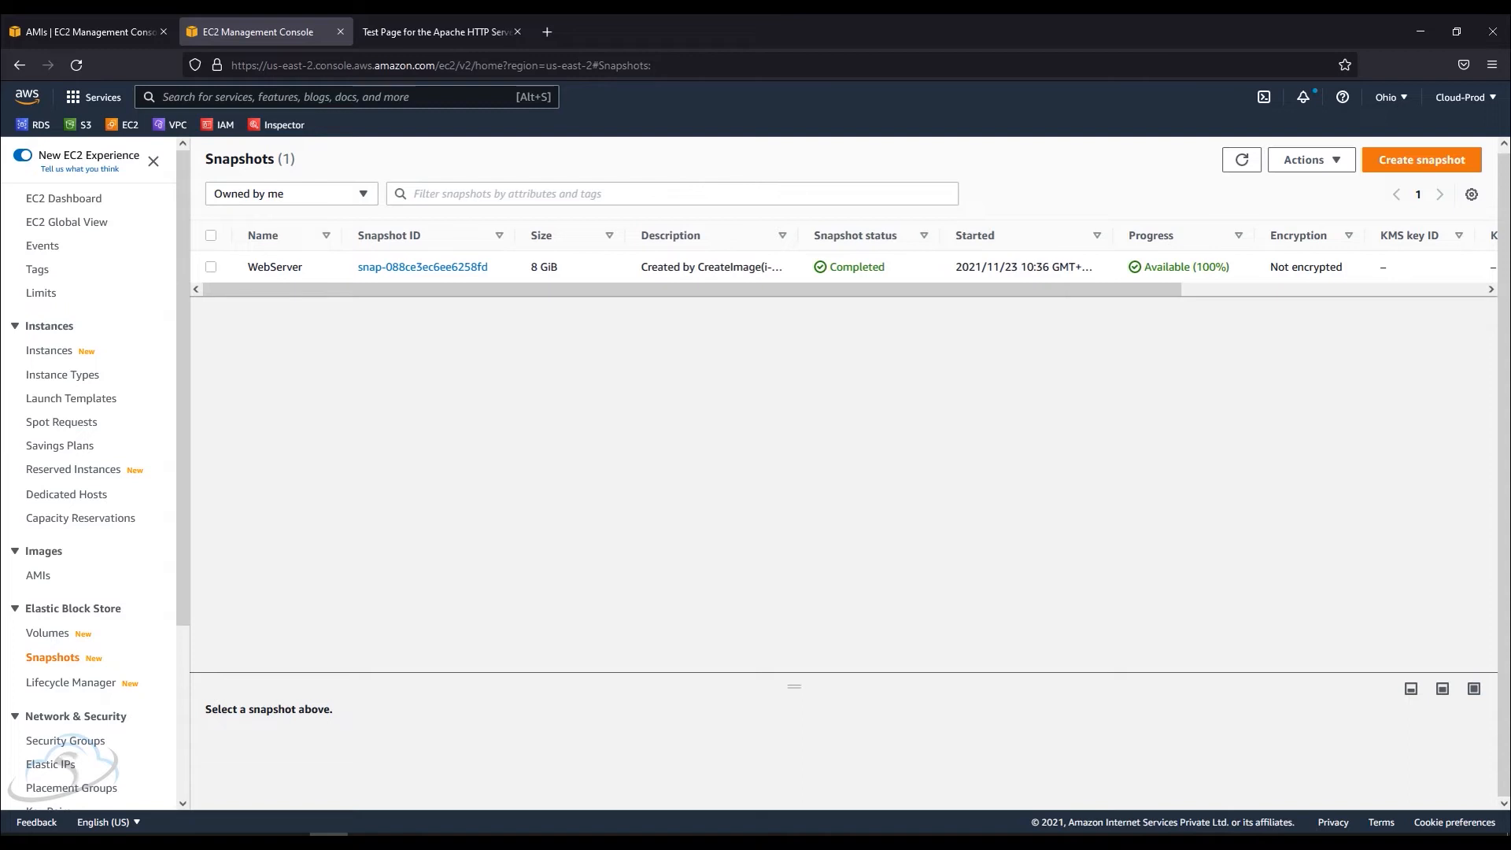
Start creating an image from the WebServer snapshot and set the image name to AppServer-FromSnapshot.
click(211, 267)
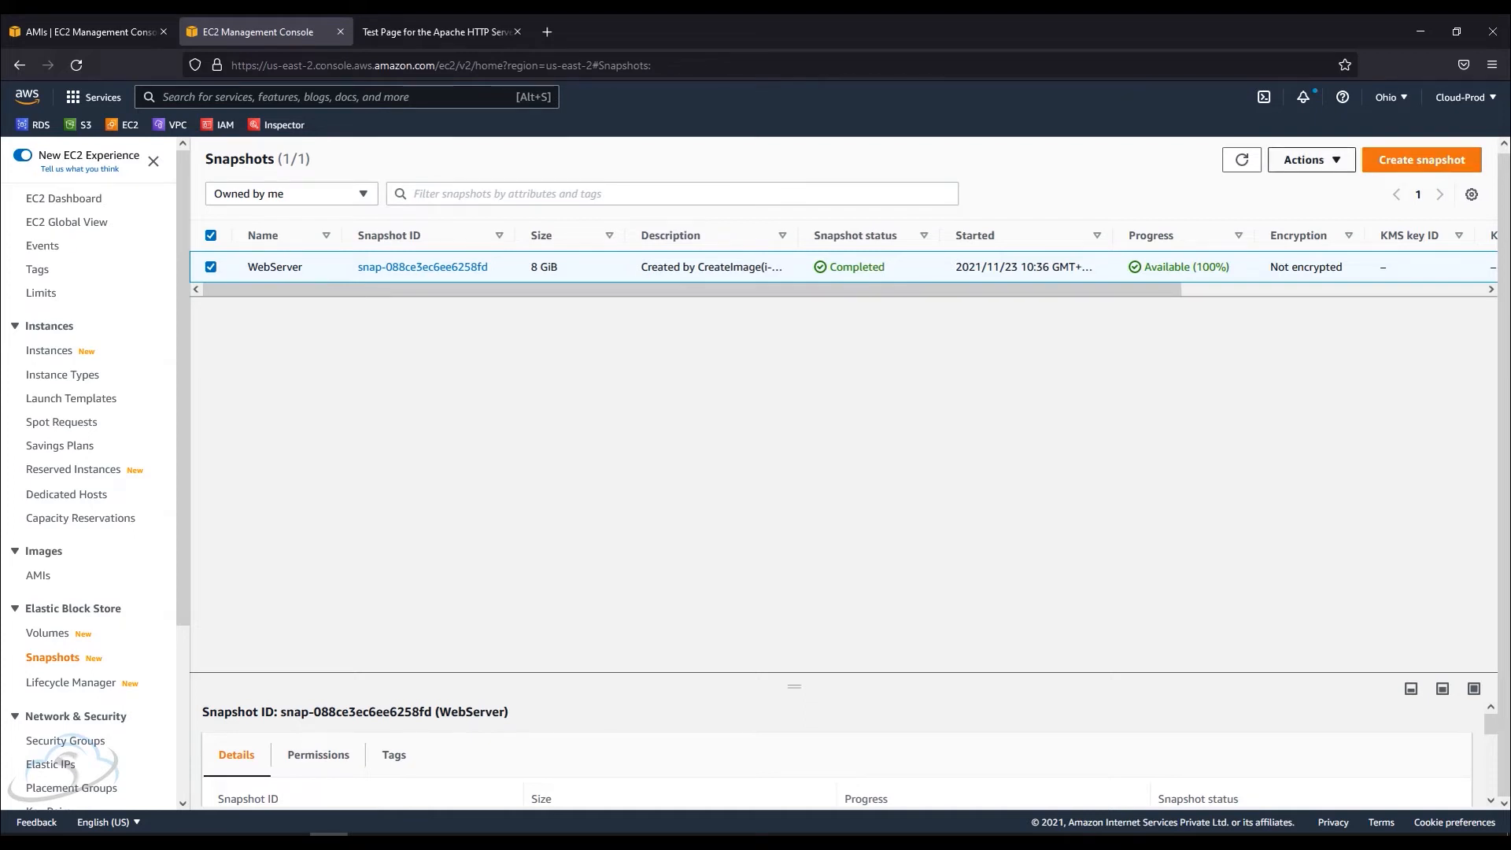
click(1310, 159)
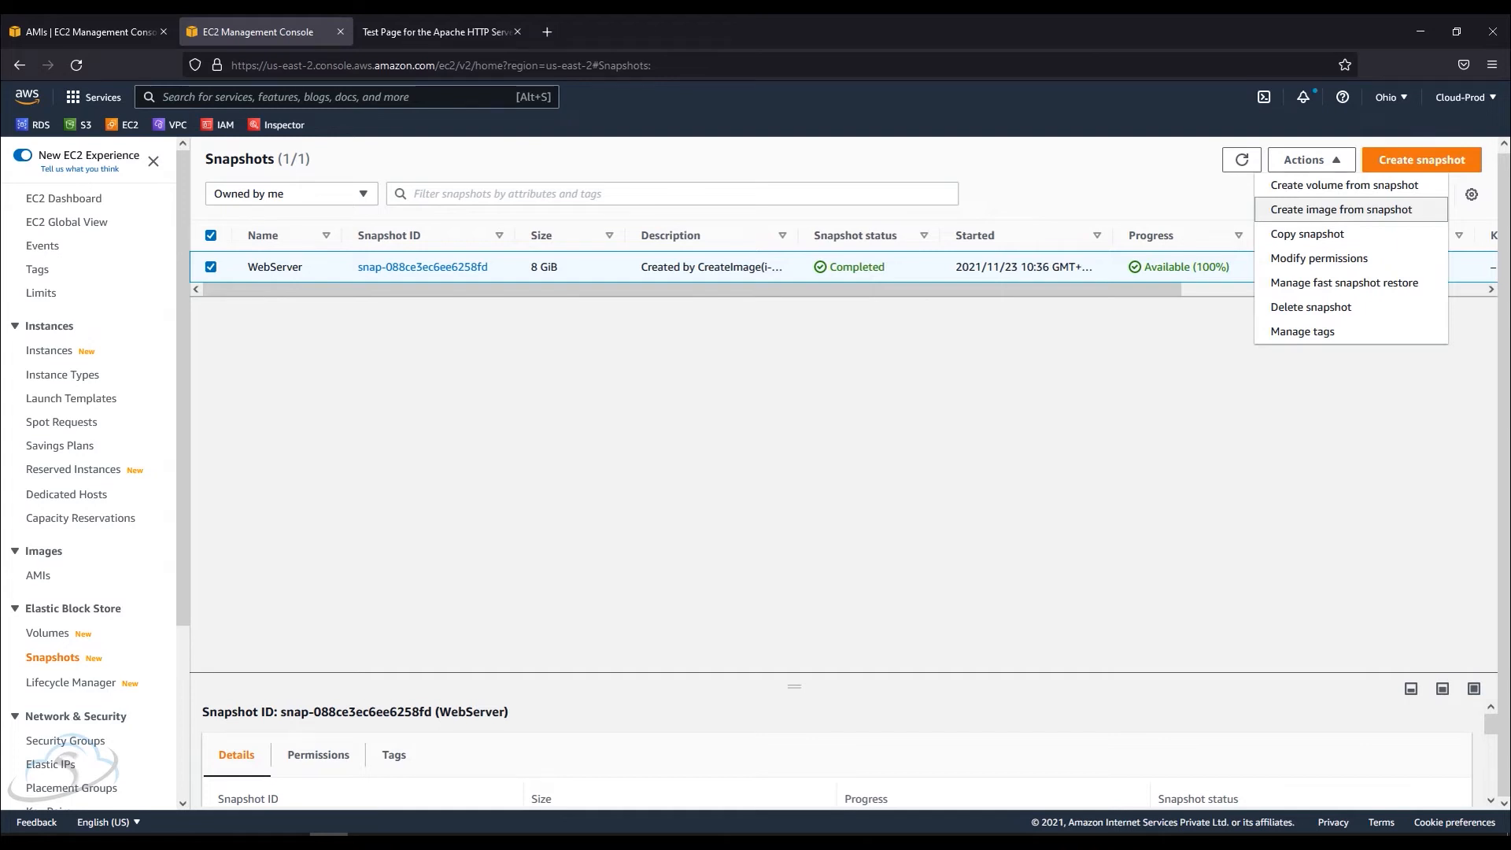
click(1340, 209)
click(301, 413)
text(AMI)
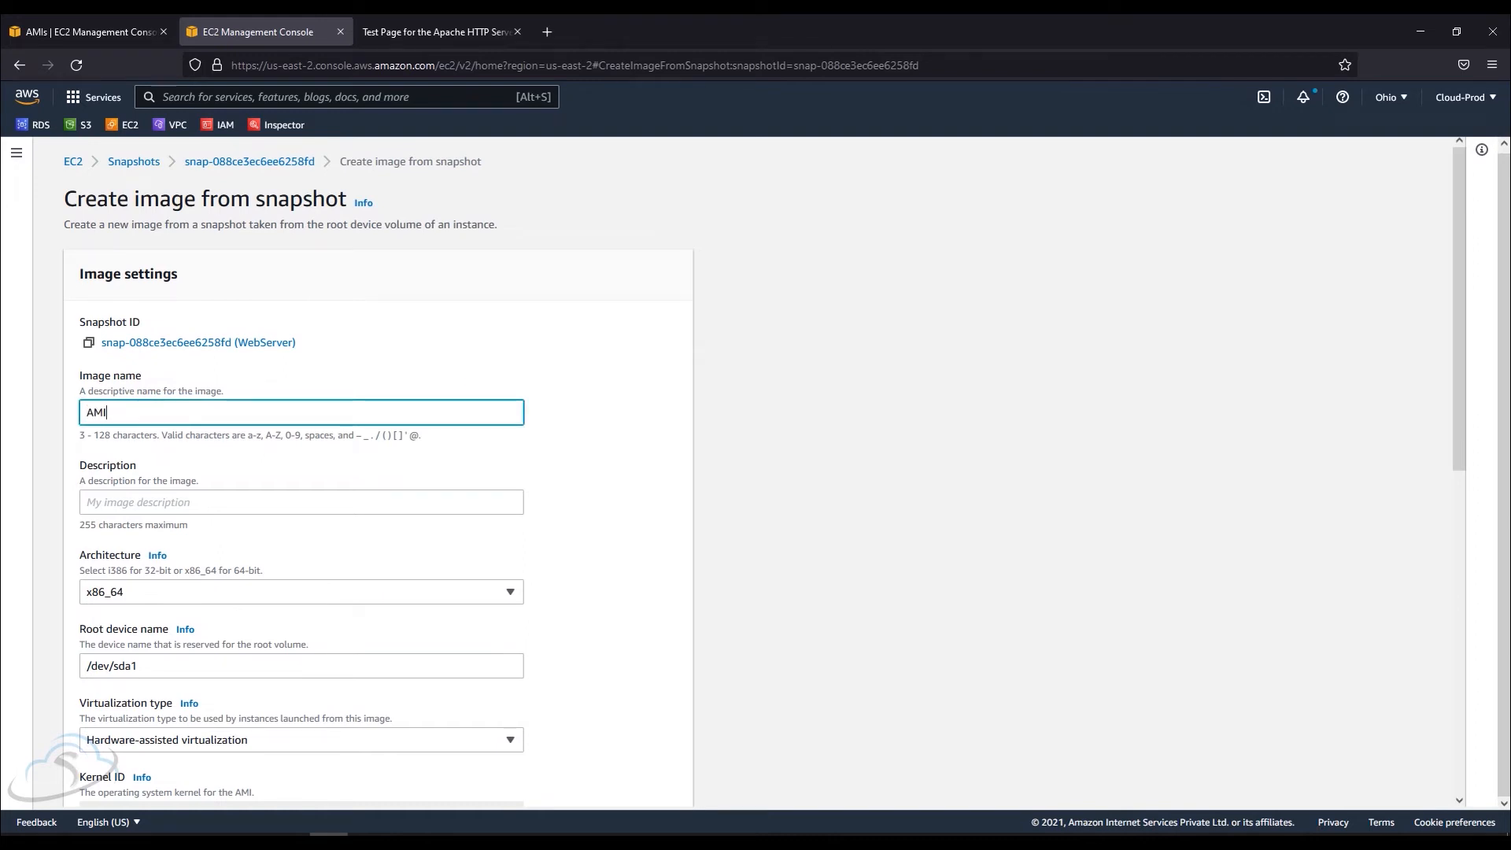
key(BackSpace)
key(BackSpace)
text(AppServer-FromSnapshot)
Copy the image name AppServer-FromSnapshot into the image's description.
key(ctrl+a)
key(ctrl+c)
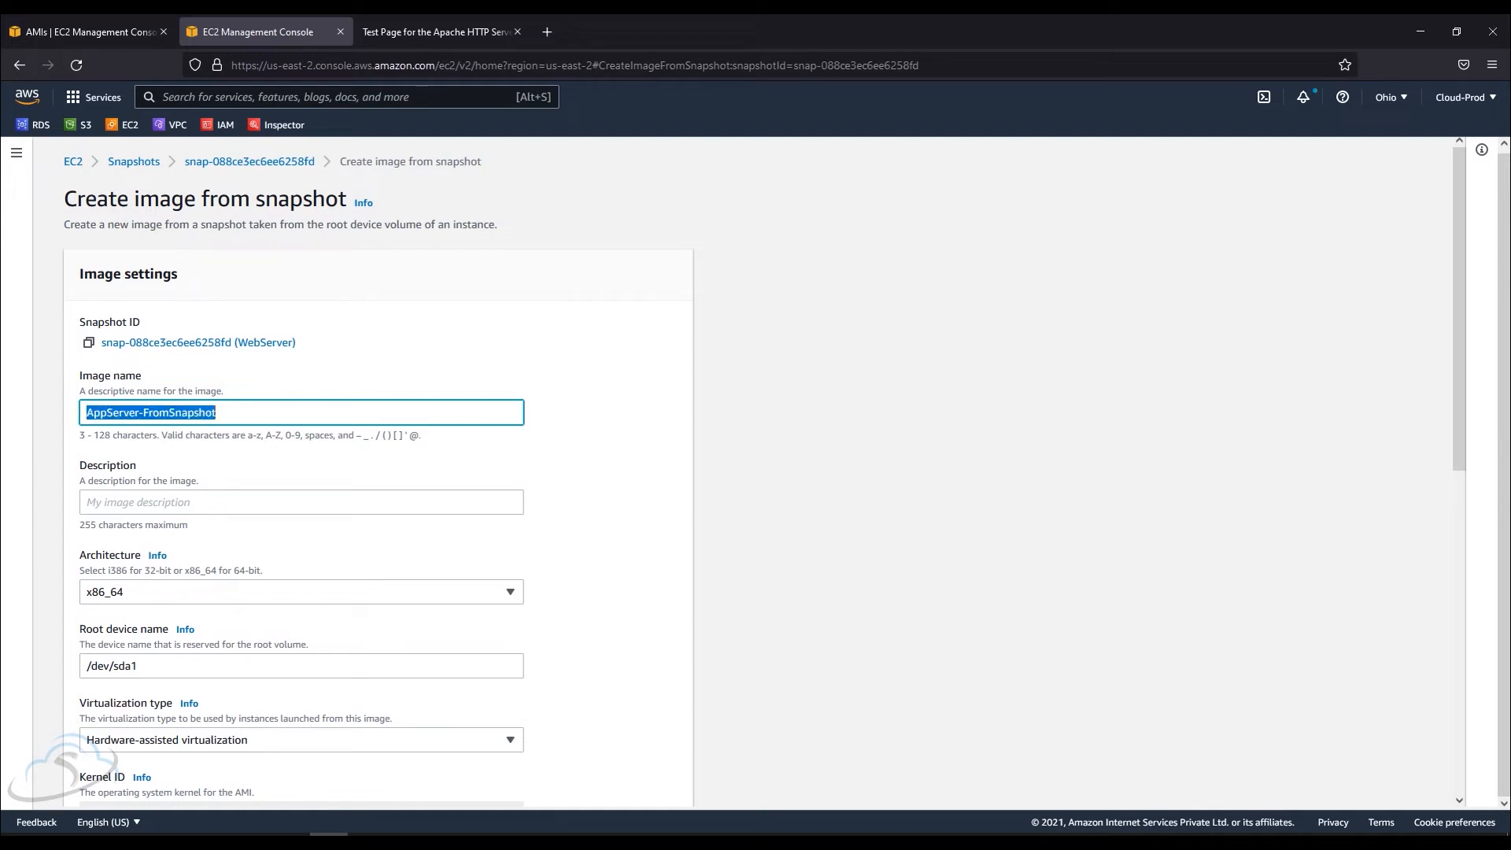
key(Tab)
key(ctrl+v)
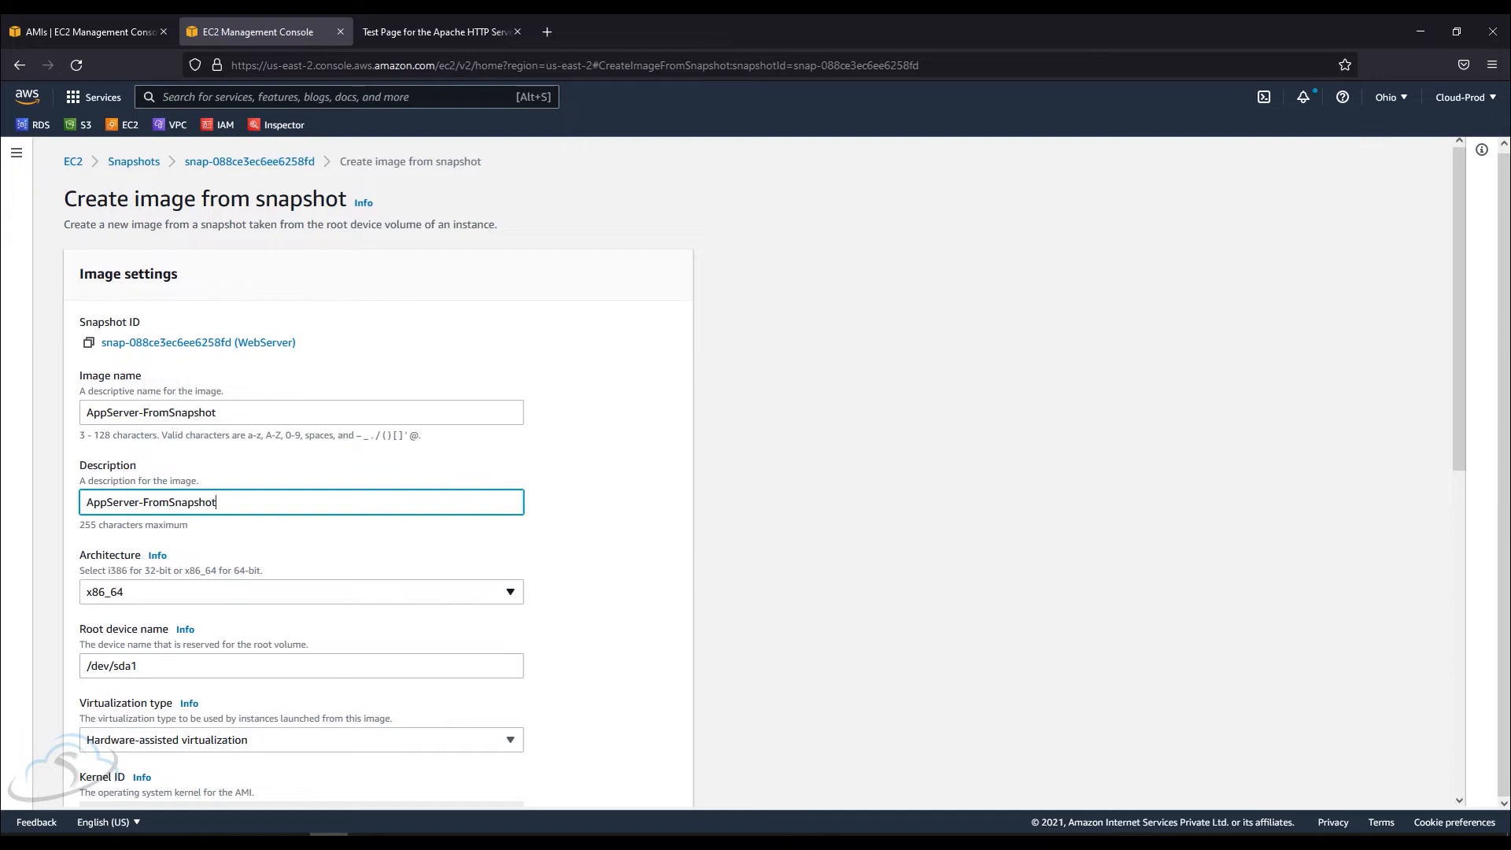
Review the image's architecture, virtualization type and boot mode choices, plus the size and encryption settings of Volume 1.
scroll(763, 473, down, 1)
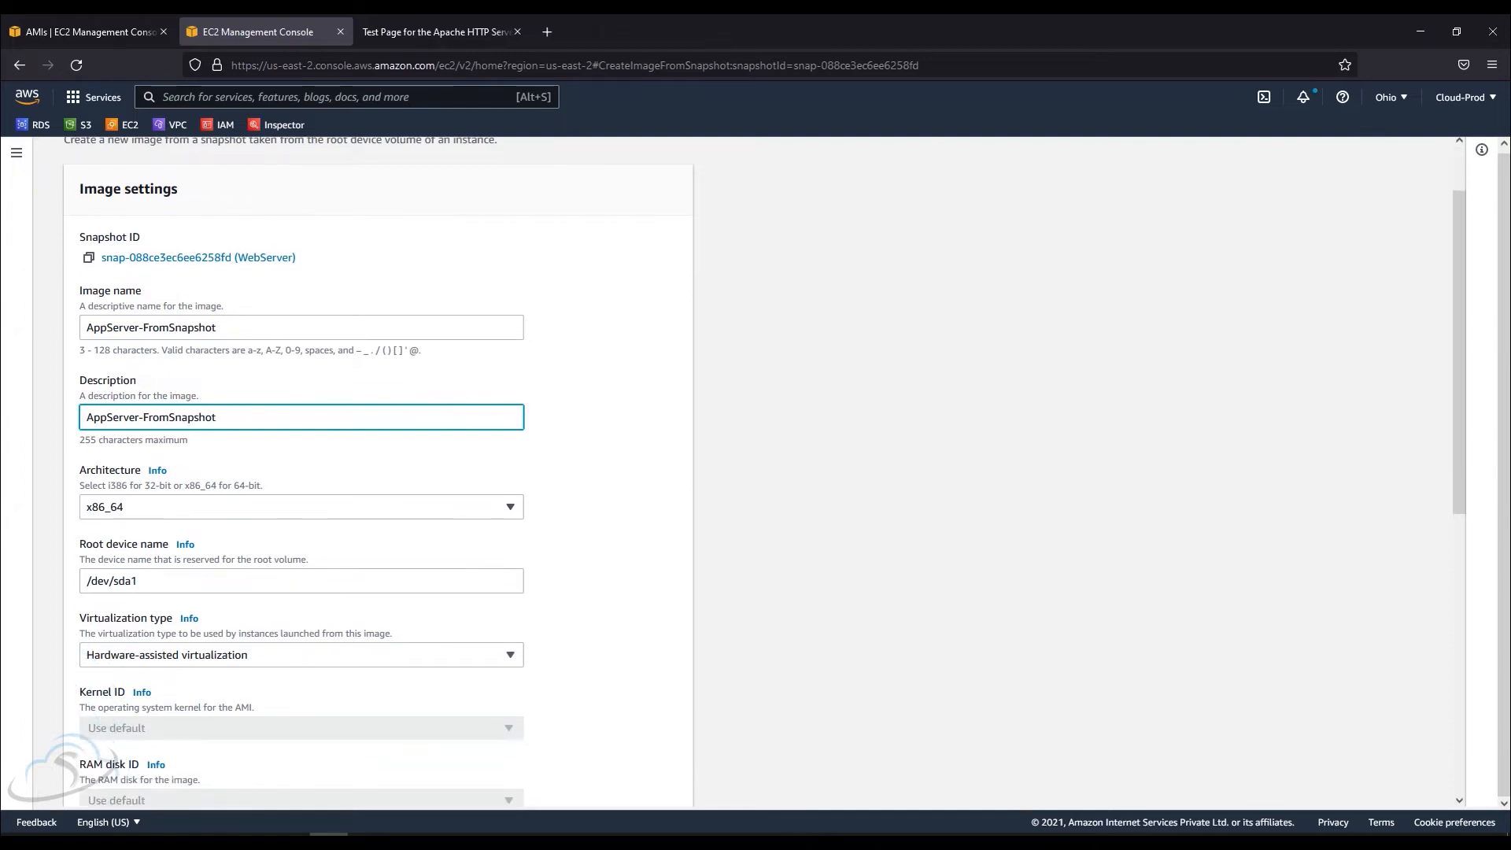
scroll(763, 472, down, 3)
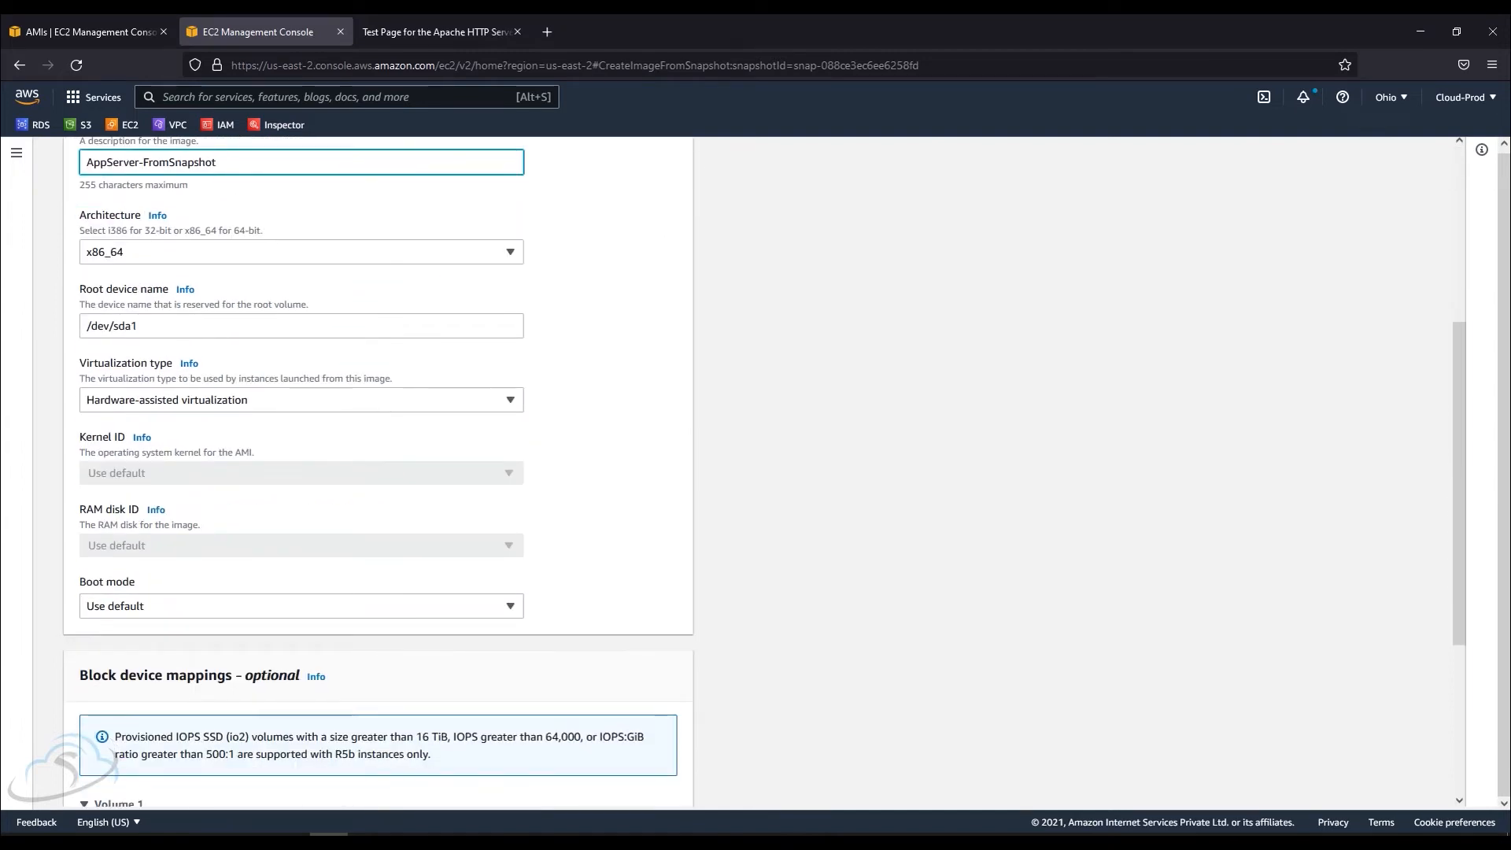
click(301, 400)
click(302, 399)
click(302, 252)
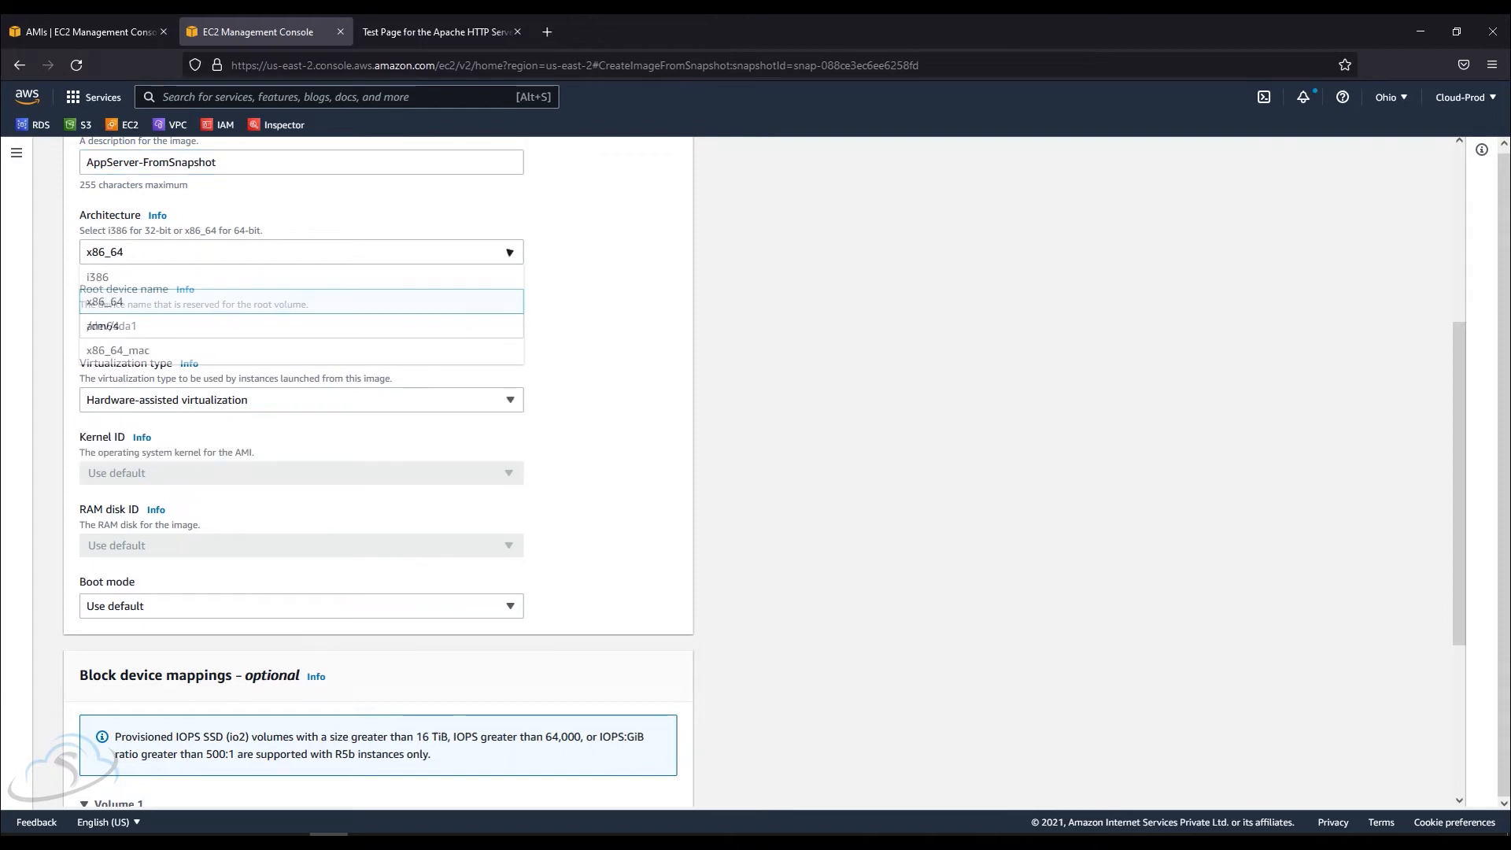
click(302, 251)
scroll(377, 472, up, 2)
scroll(377, 472, down, 4)
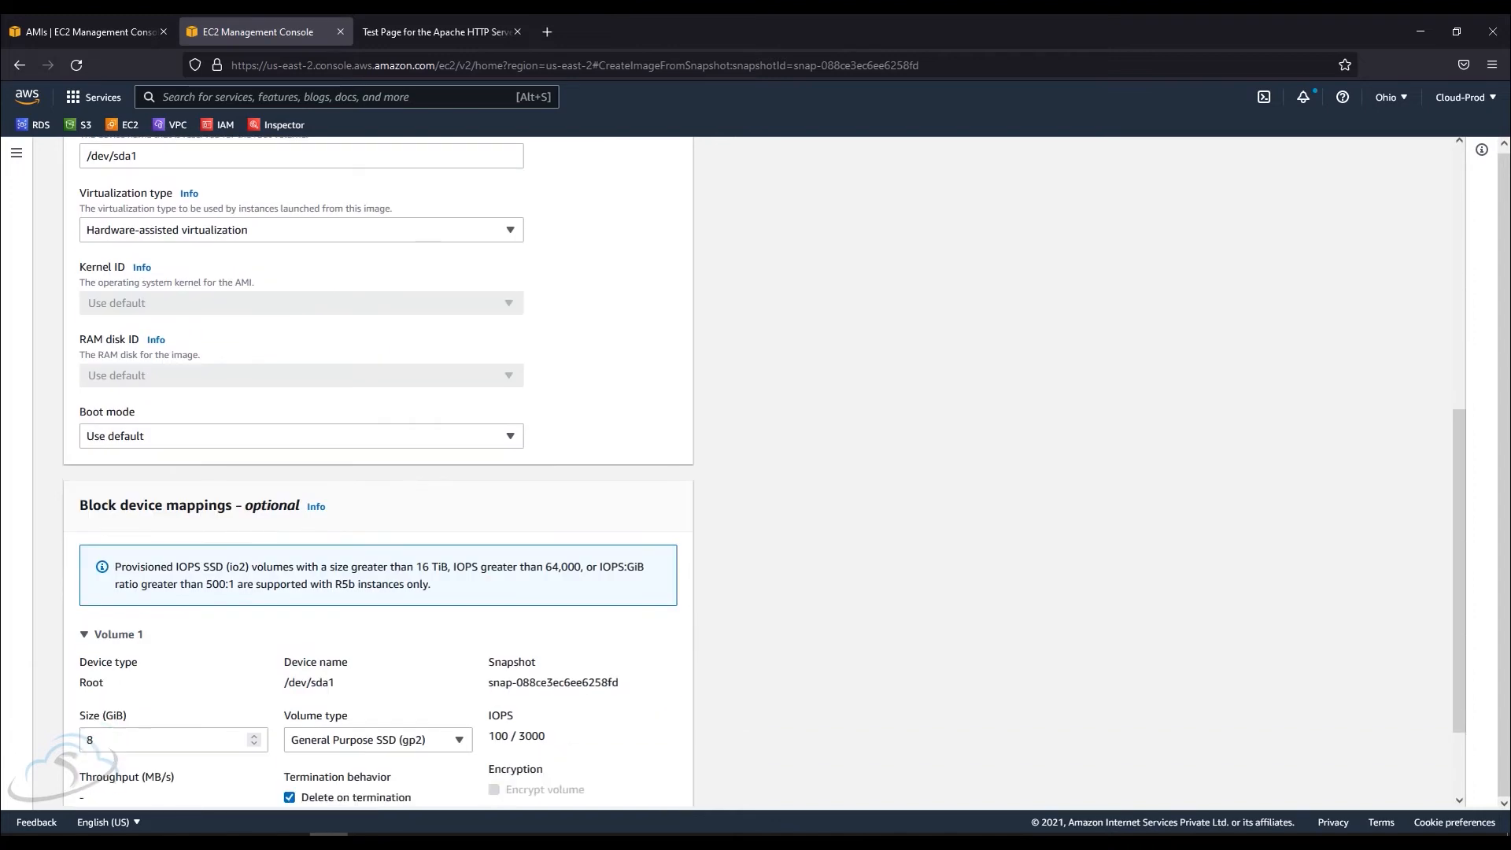
click(302, 435)
click(301, 435)
scroll(378, 472, down, 3)
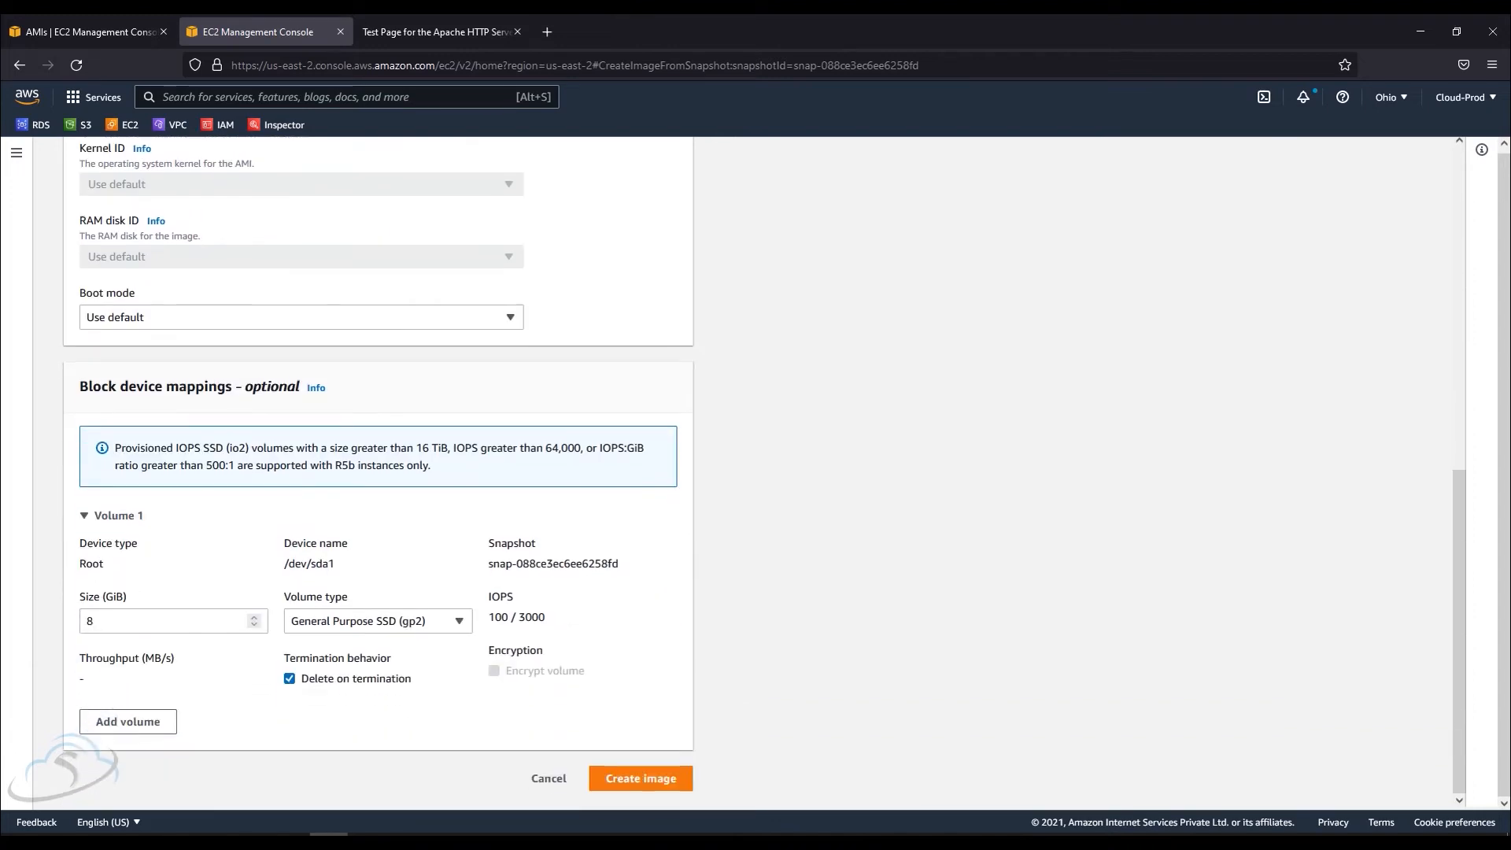
double_click(90, 621)
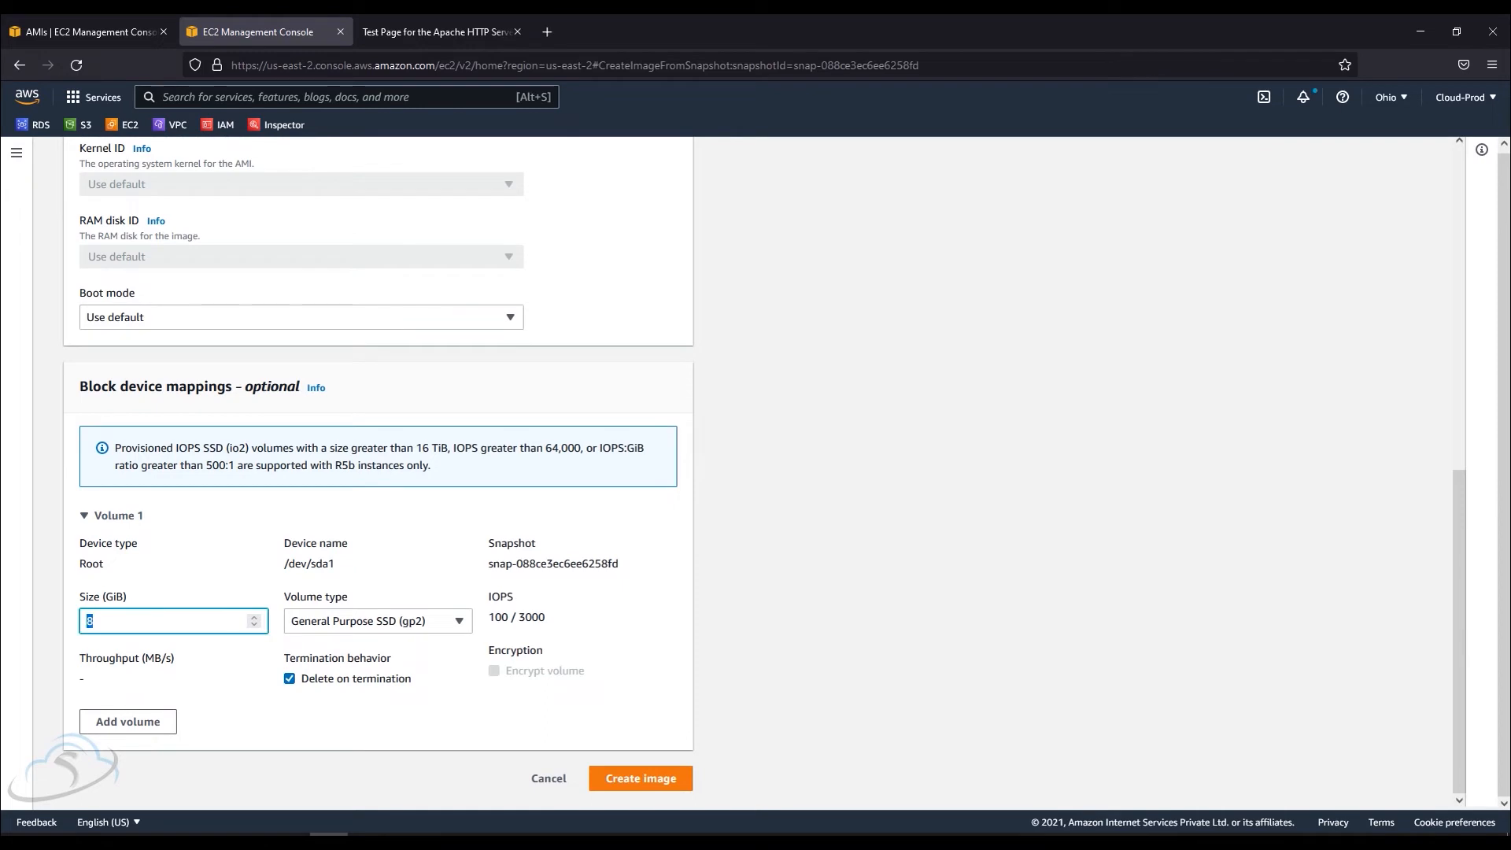
drag(587, 671, 504, 672)
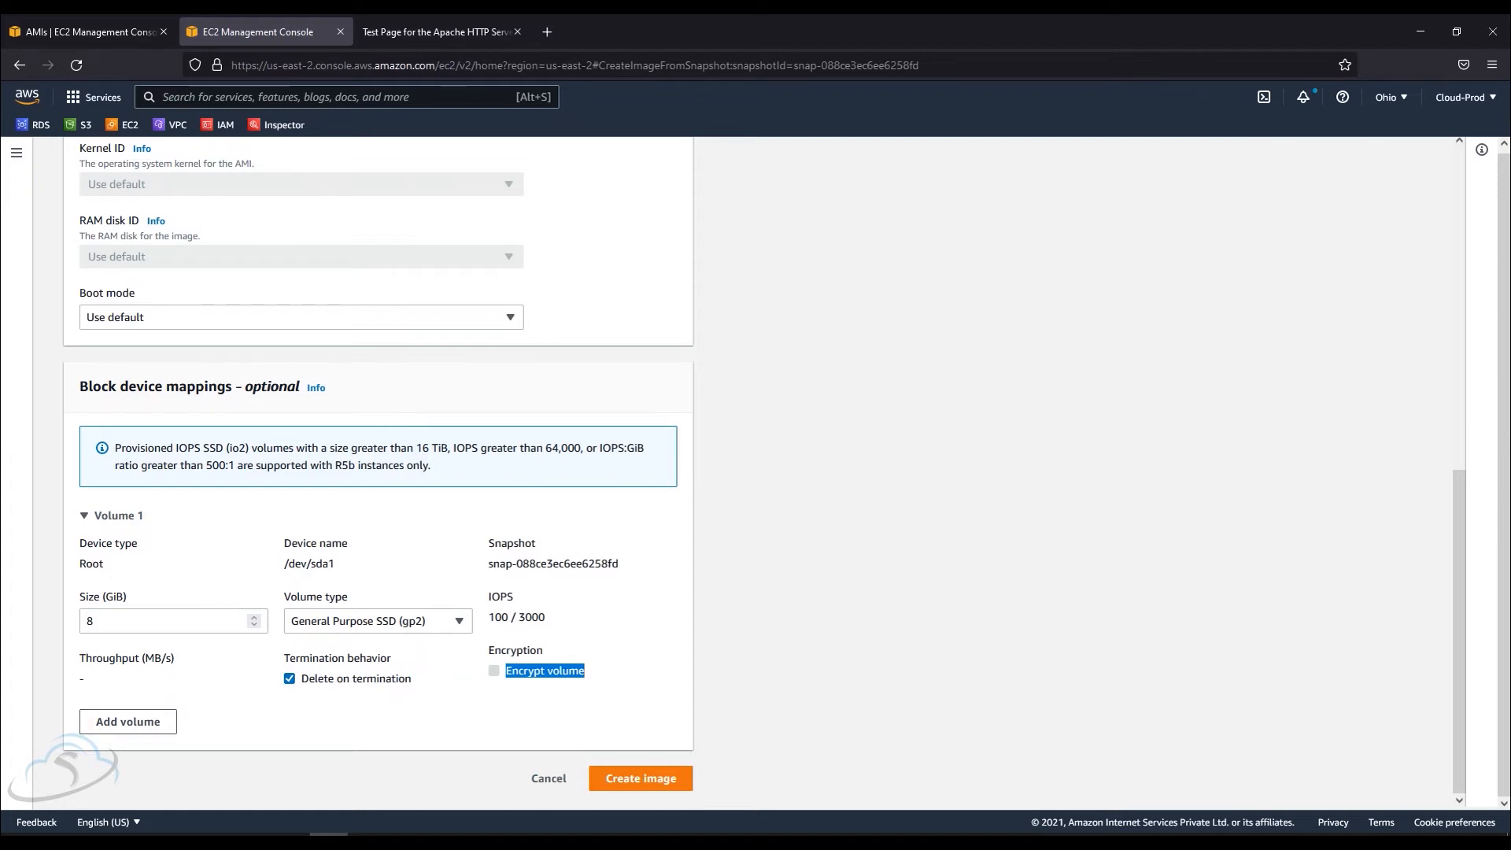
Create the image from the snapshot and go to the list of AMIs.
click(641, 778)
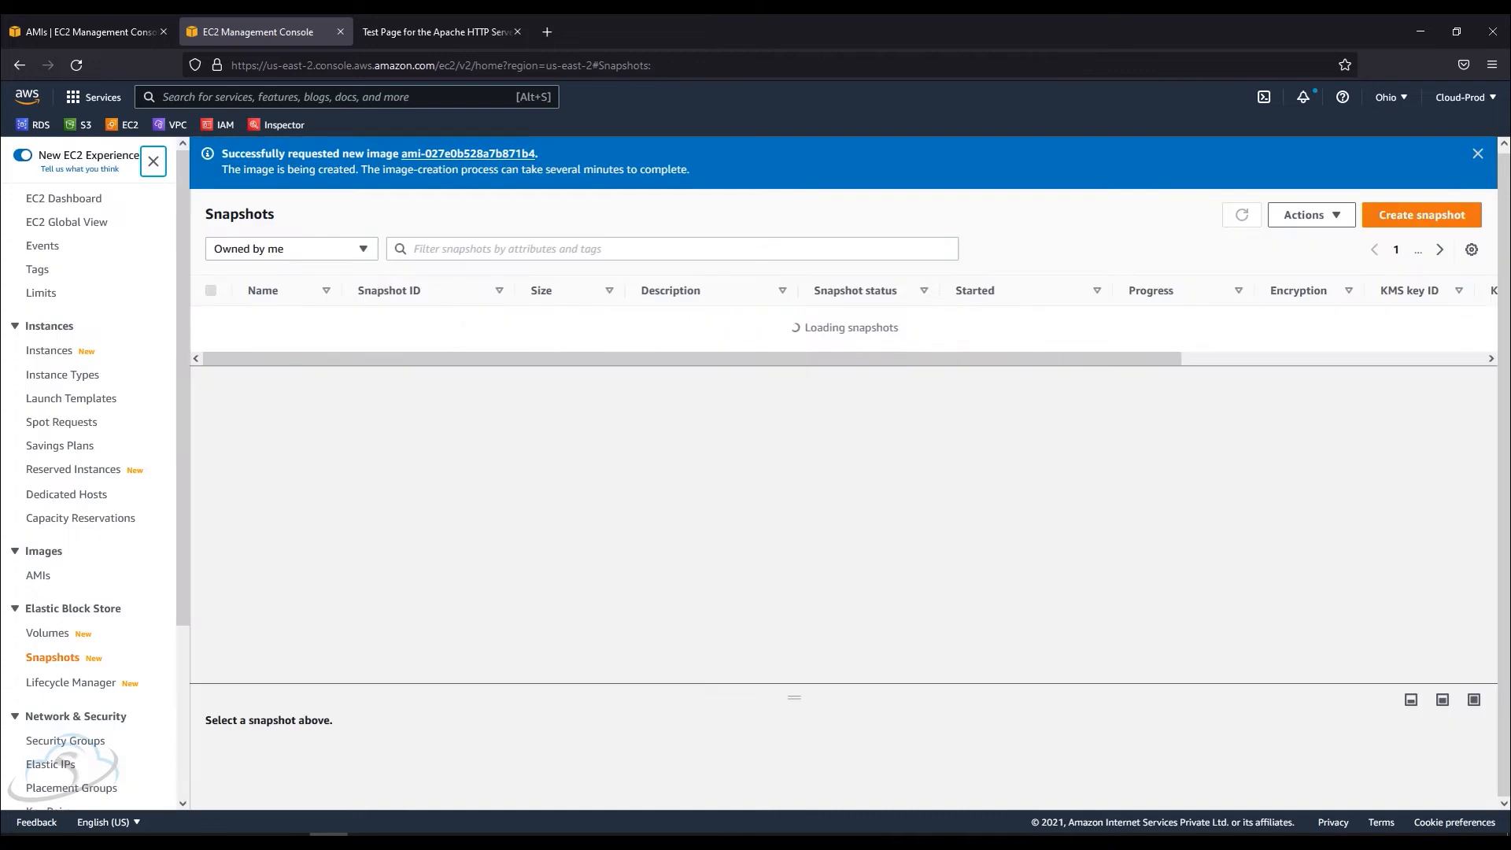
click(1478, 153)
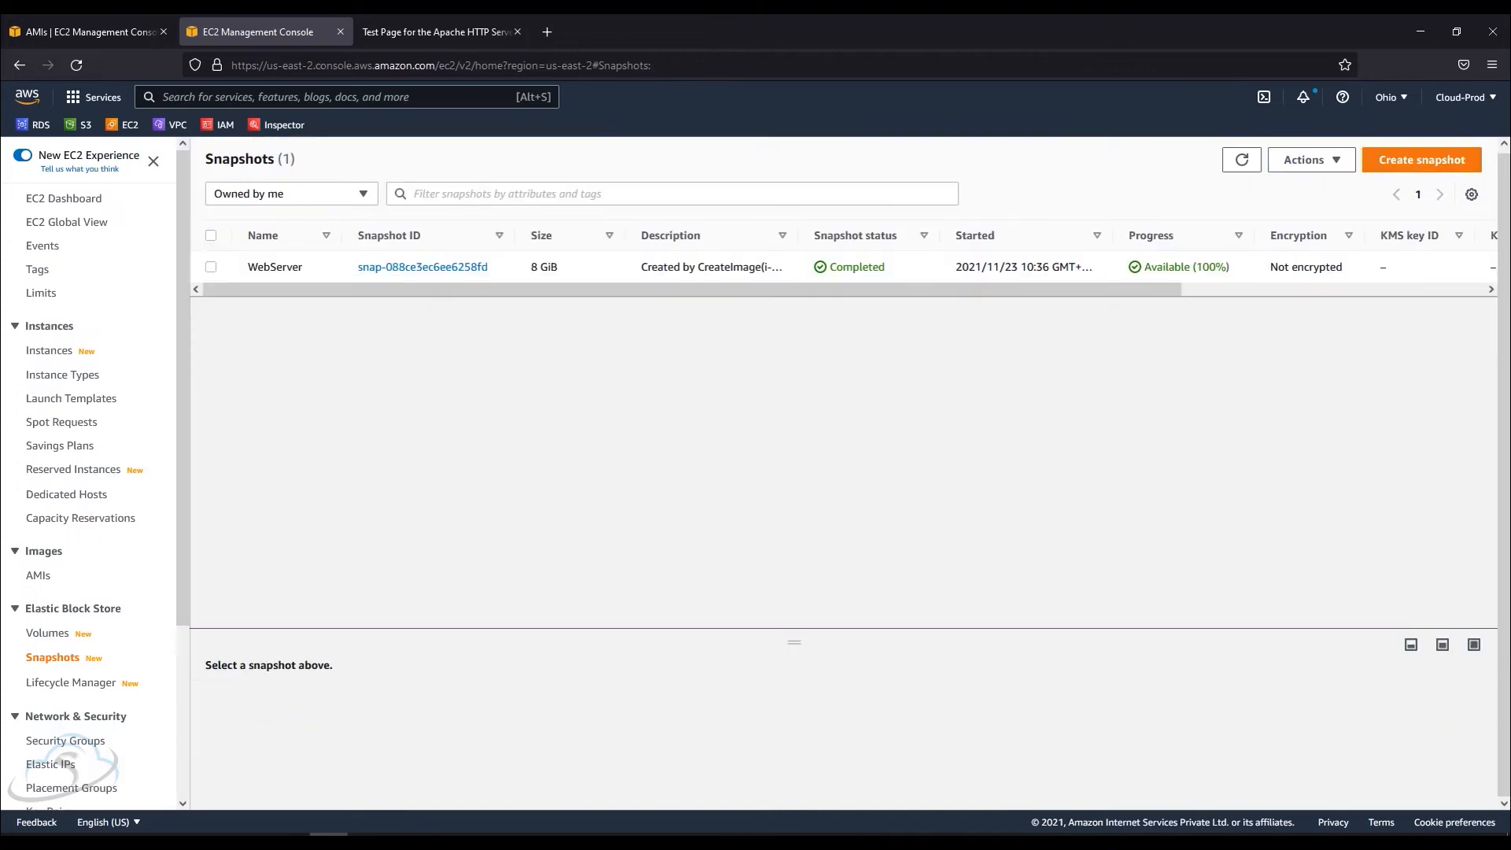
click(1242, 160)
click(38, 575)
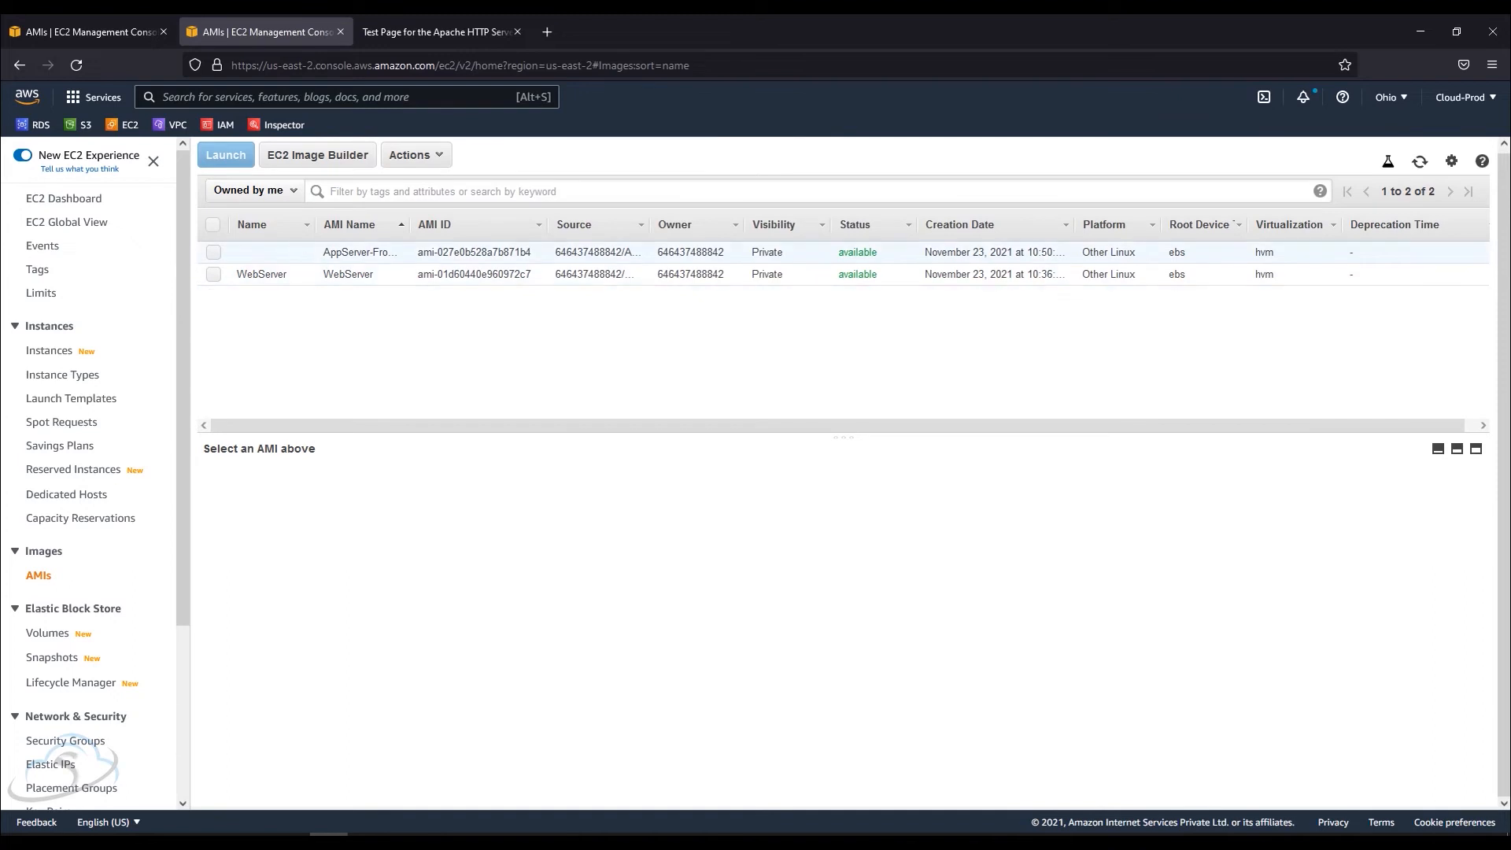
Select the AppServer-FromSnapshot AMI and widen the AMI Name column to fit its full name.
double_click(374, 253)
triple_click(369, 253)
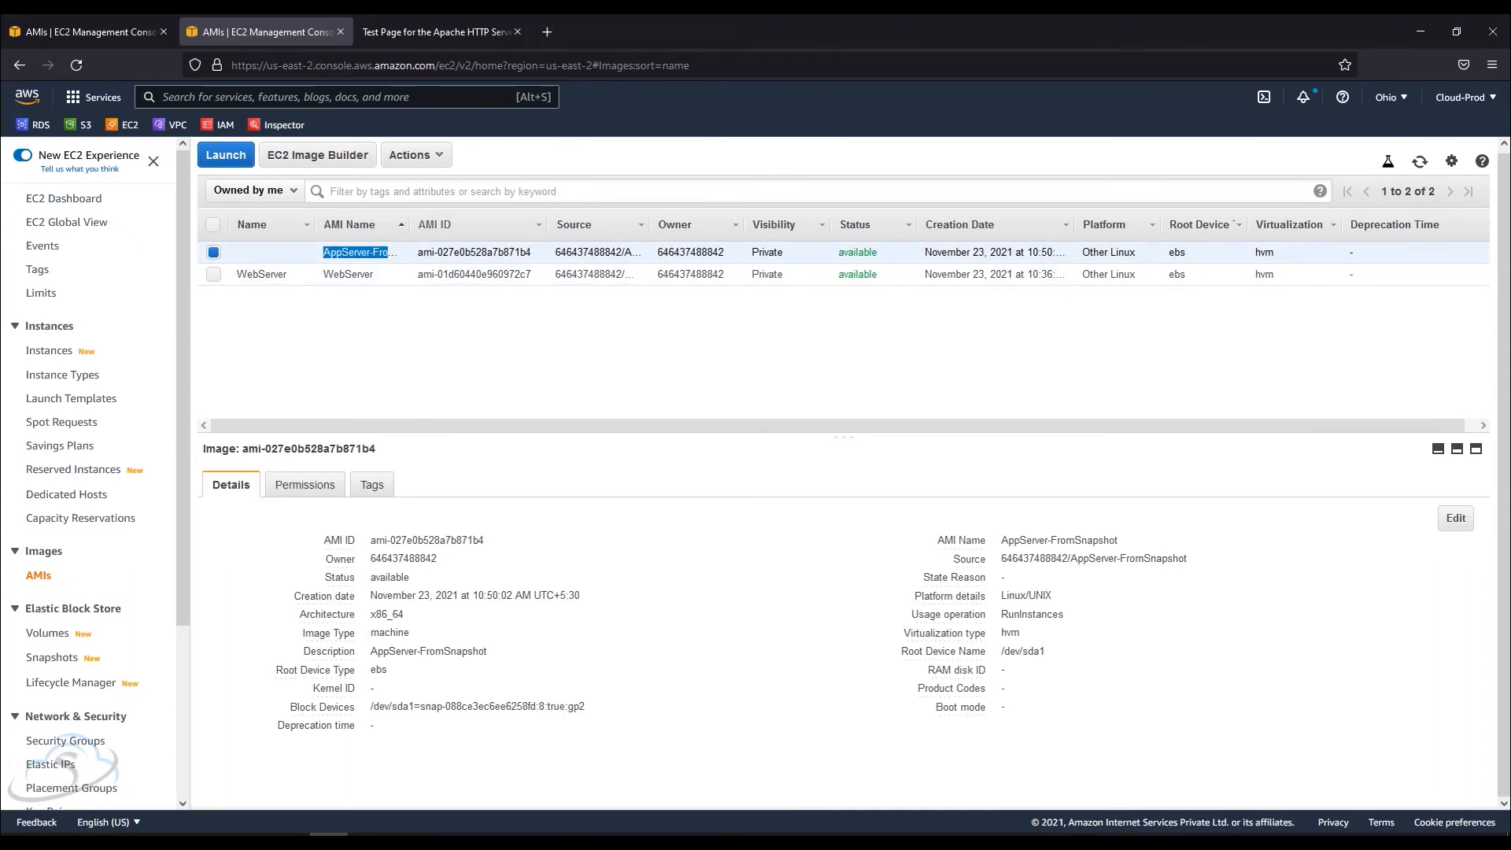
click(434, 224)
click(434, 224)
drag(409, 224, 493, 225)
Copy the AMI name AppServer-FromSnapshot into the same AMI's empty Name field and save it.
triple_click(406, 252)
key(ctrl+c)
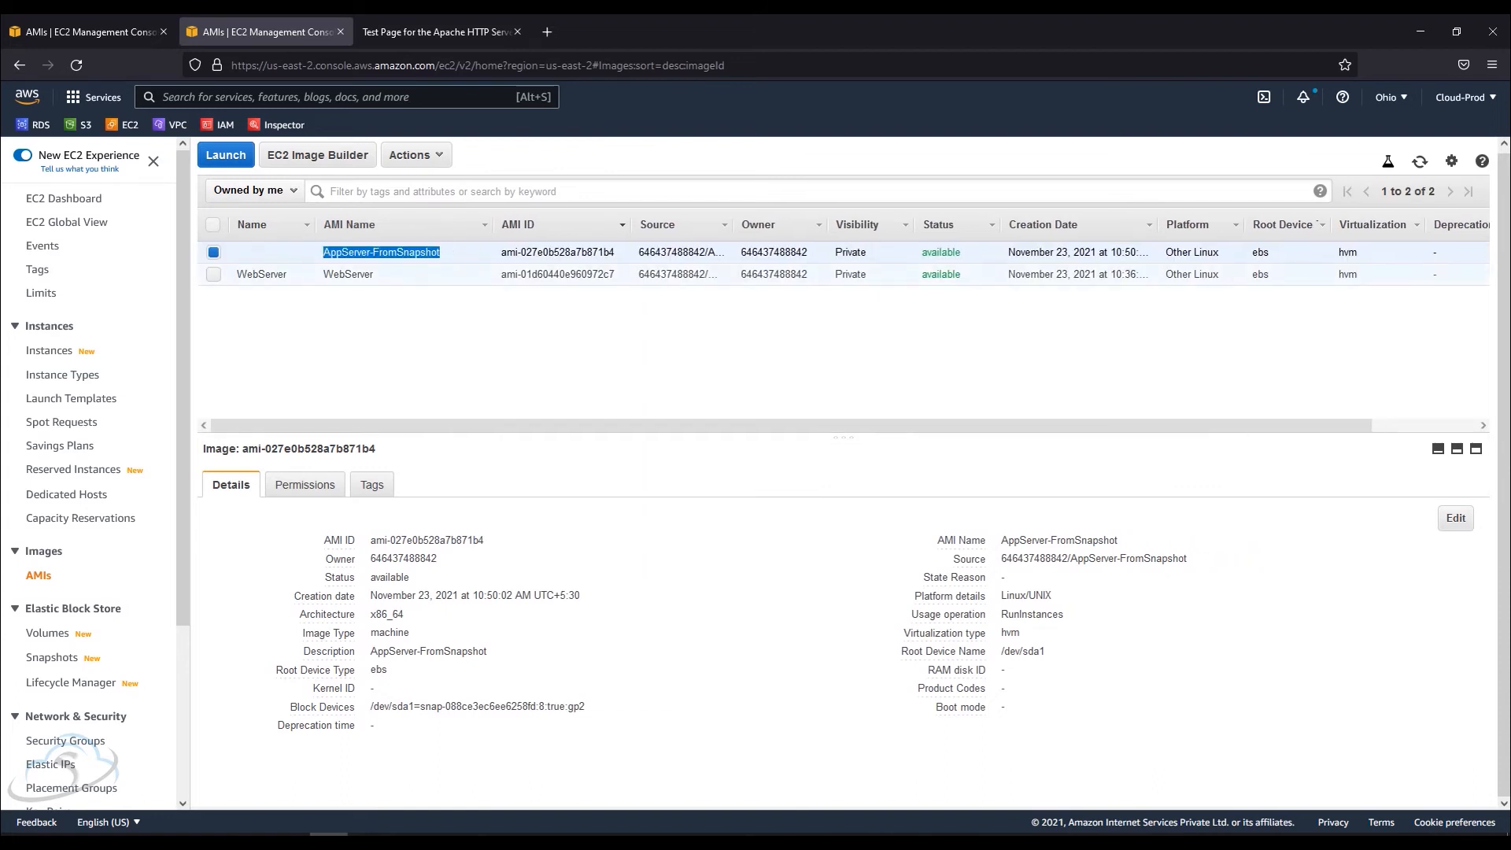
click(296, 252)
key(ctrl+v)
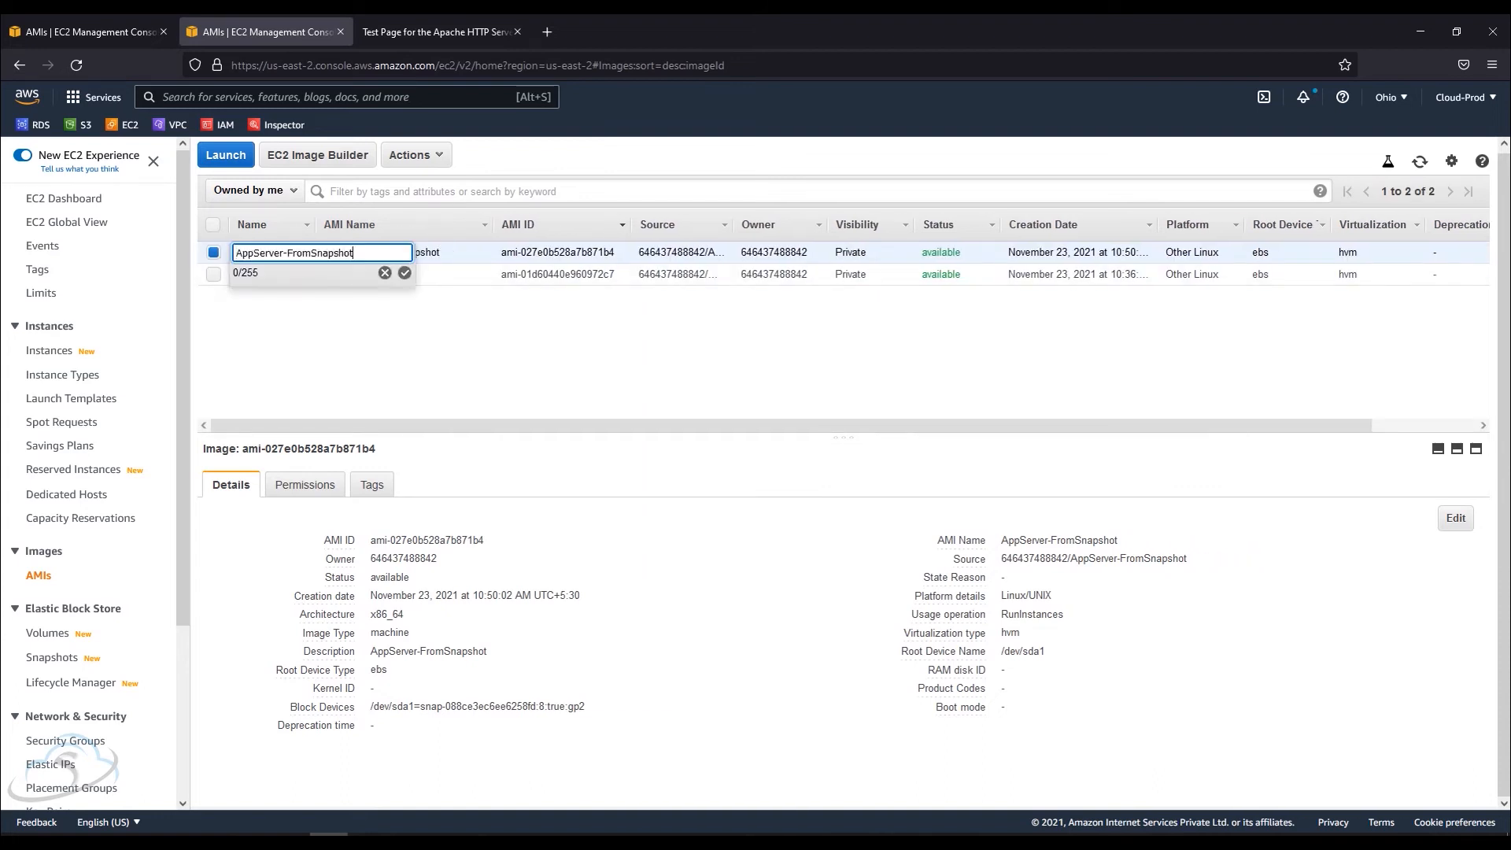
key(Return)
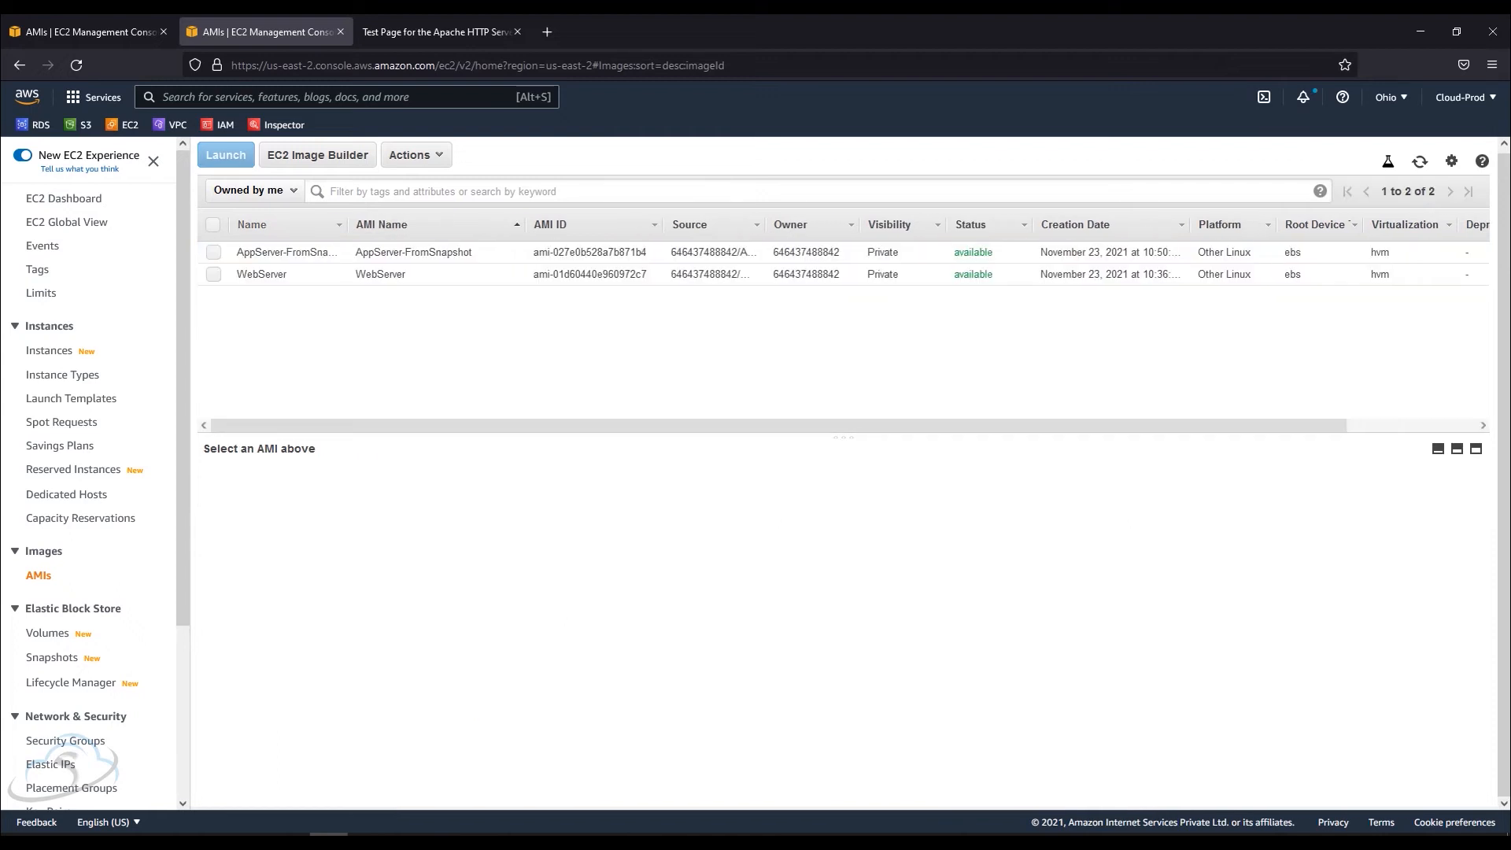
Select the AppServer-FromSnapshot AMI and check the snapshot ID listed in its block devices.
click(286, 253)
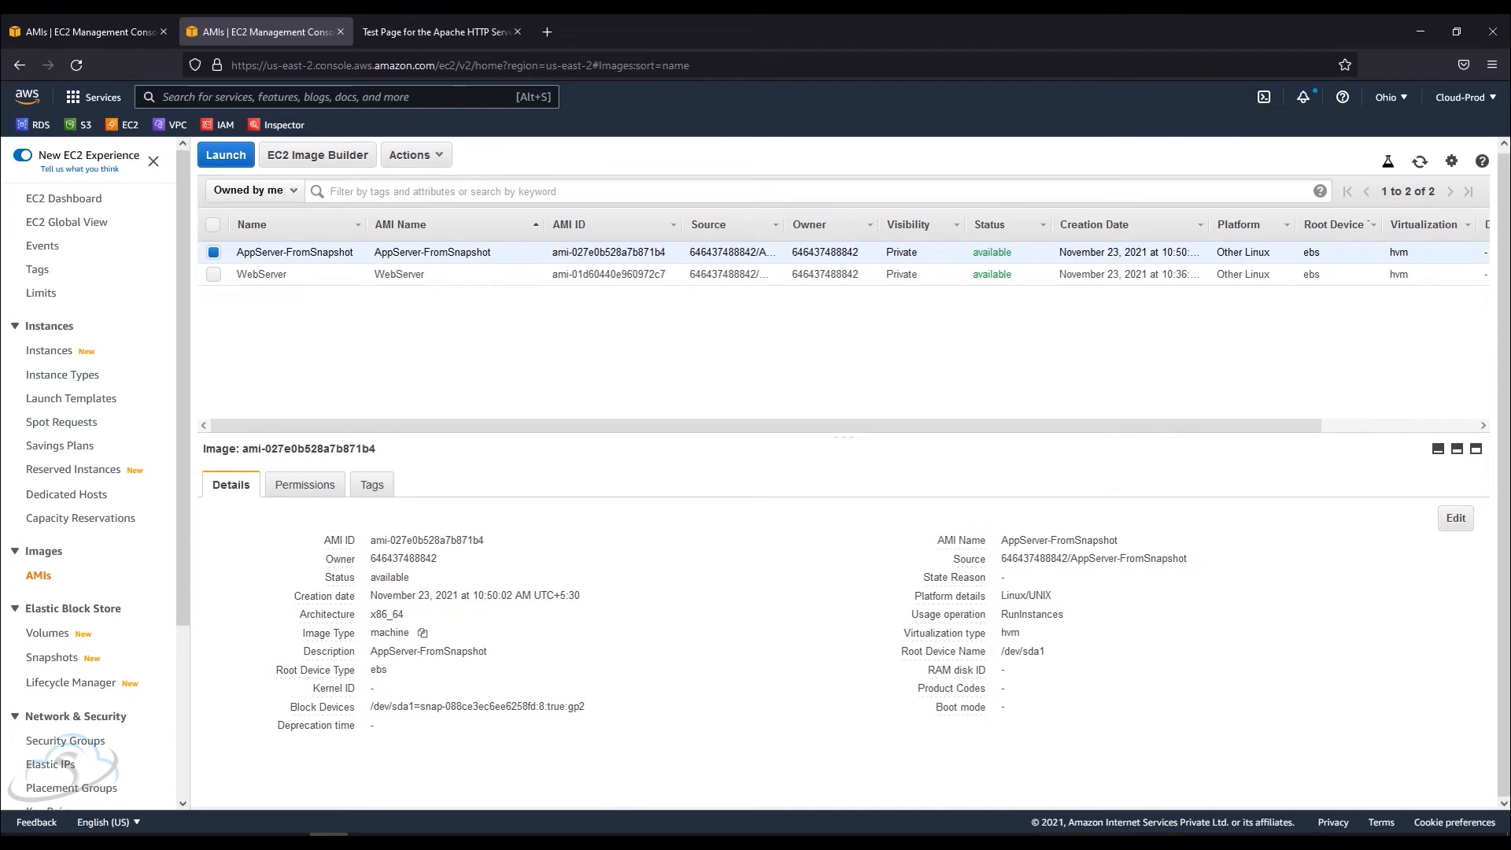
drag(297, 707, 522, 706)
click(464, 672)
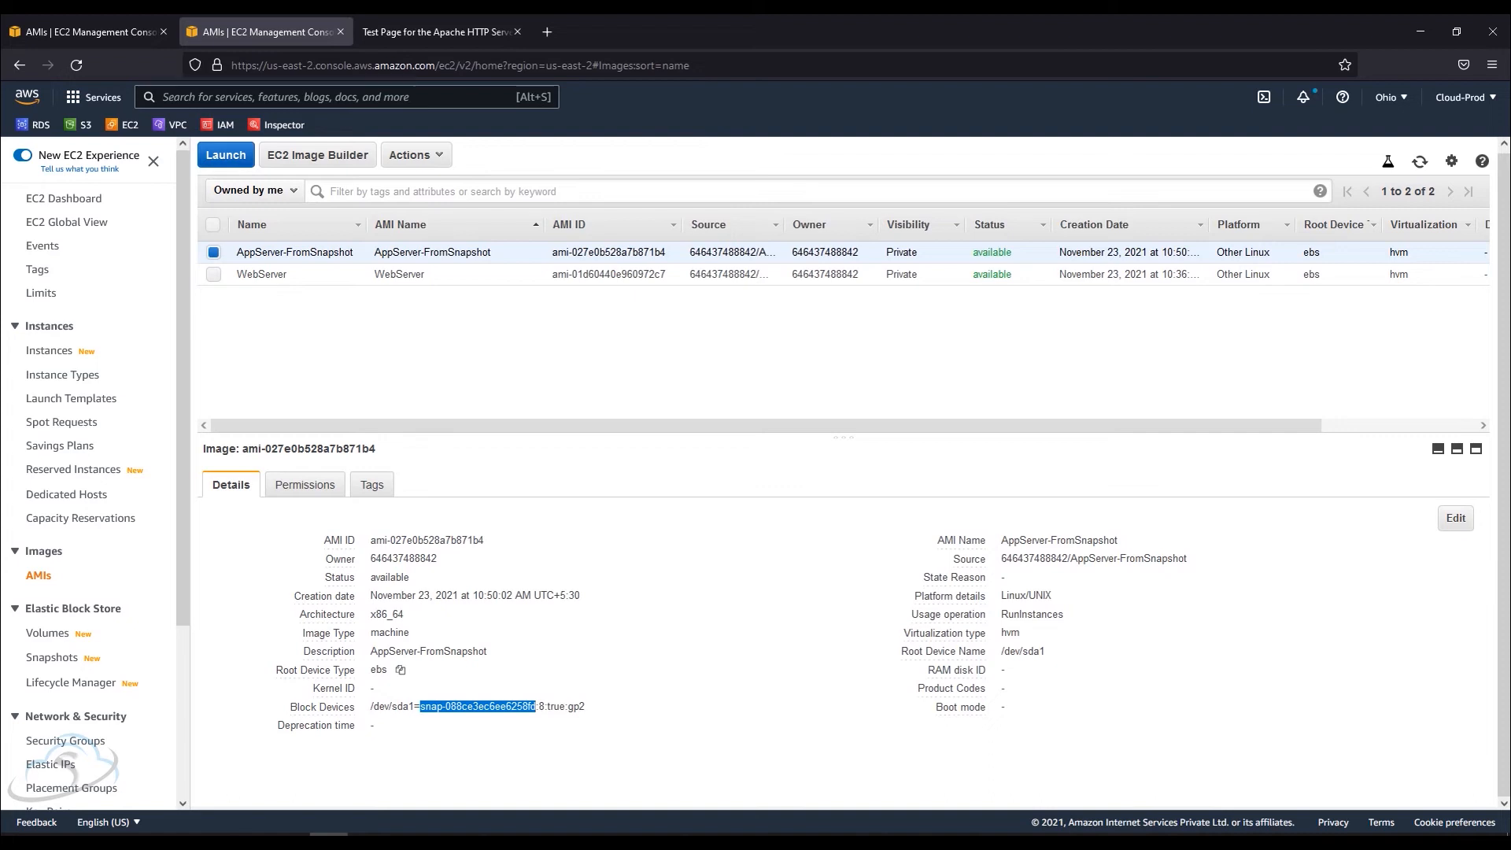
Start launching an instance from the AppServer-FromSnapshot AMI, accepting t2.micro, the default instance details and the default storage.
click(226, 155)
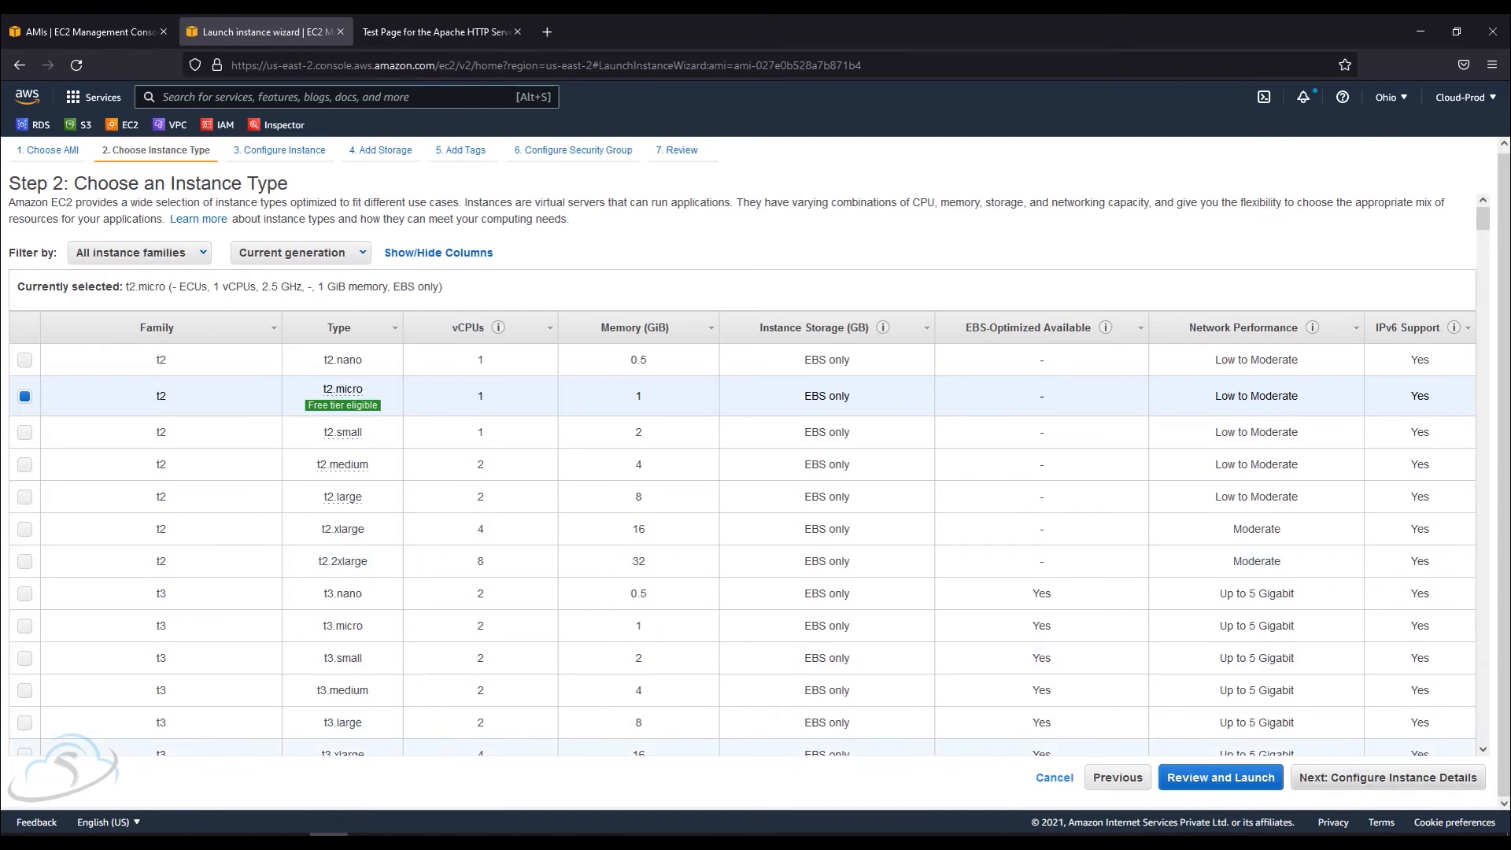
click(1387, 777)
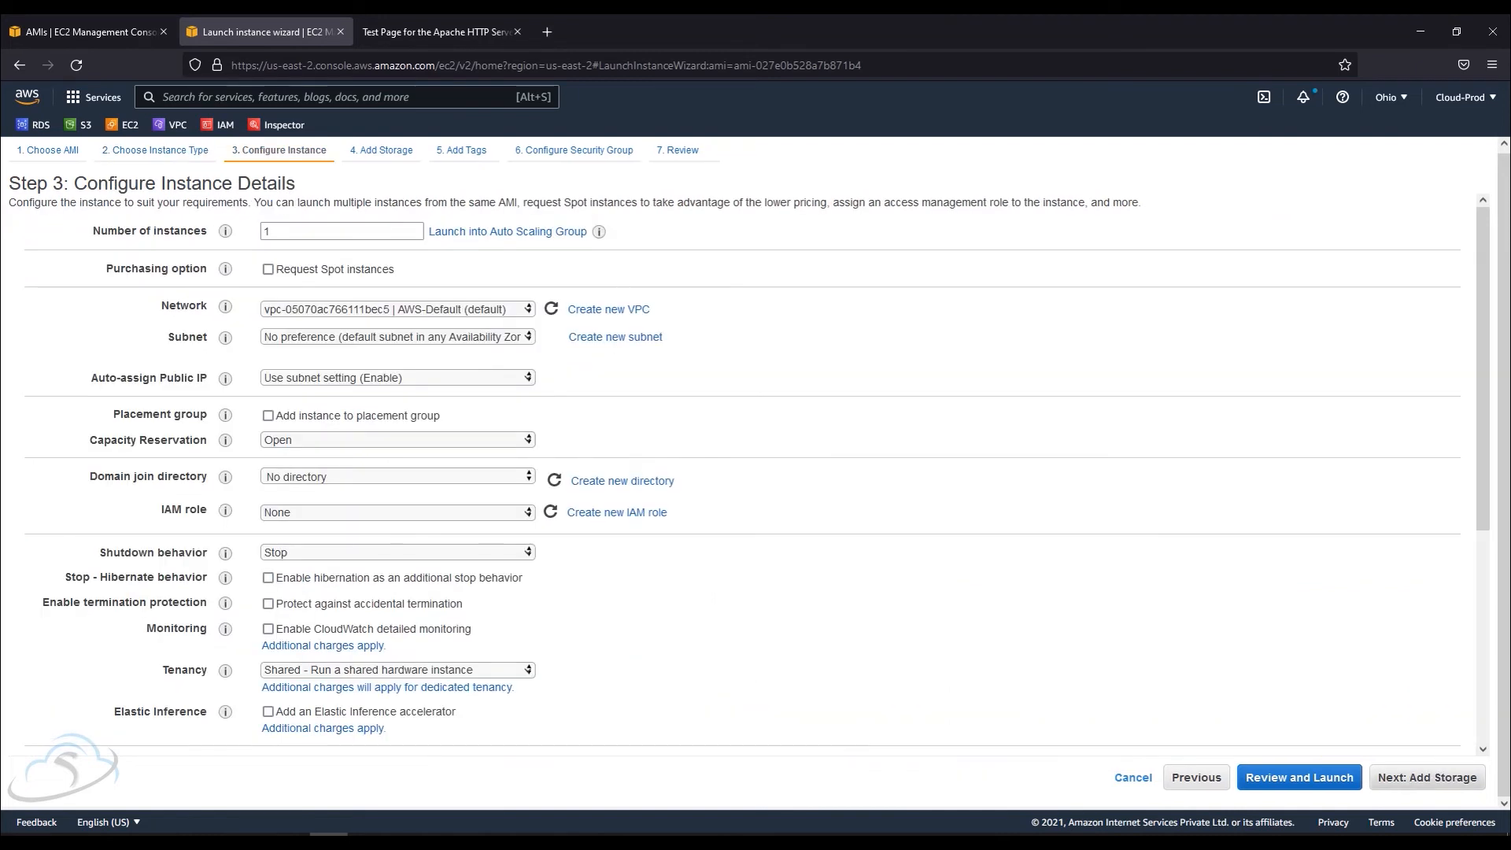
click(1426, 777)
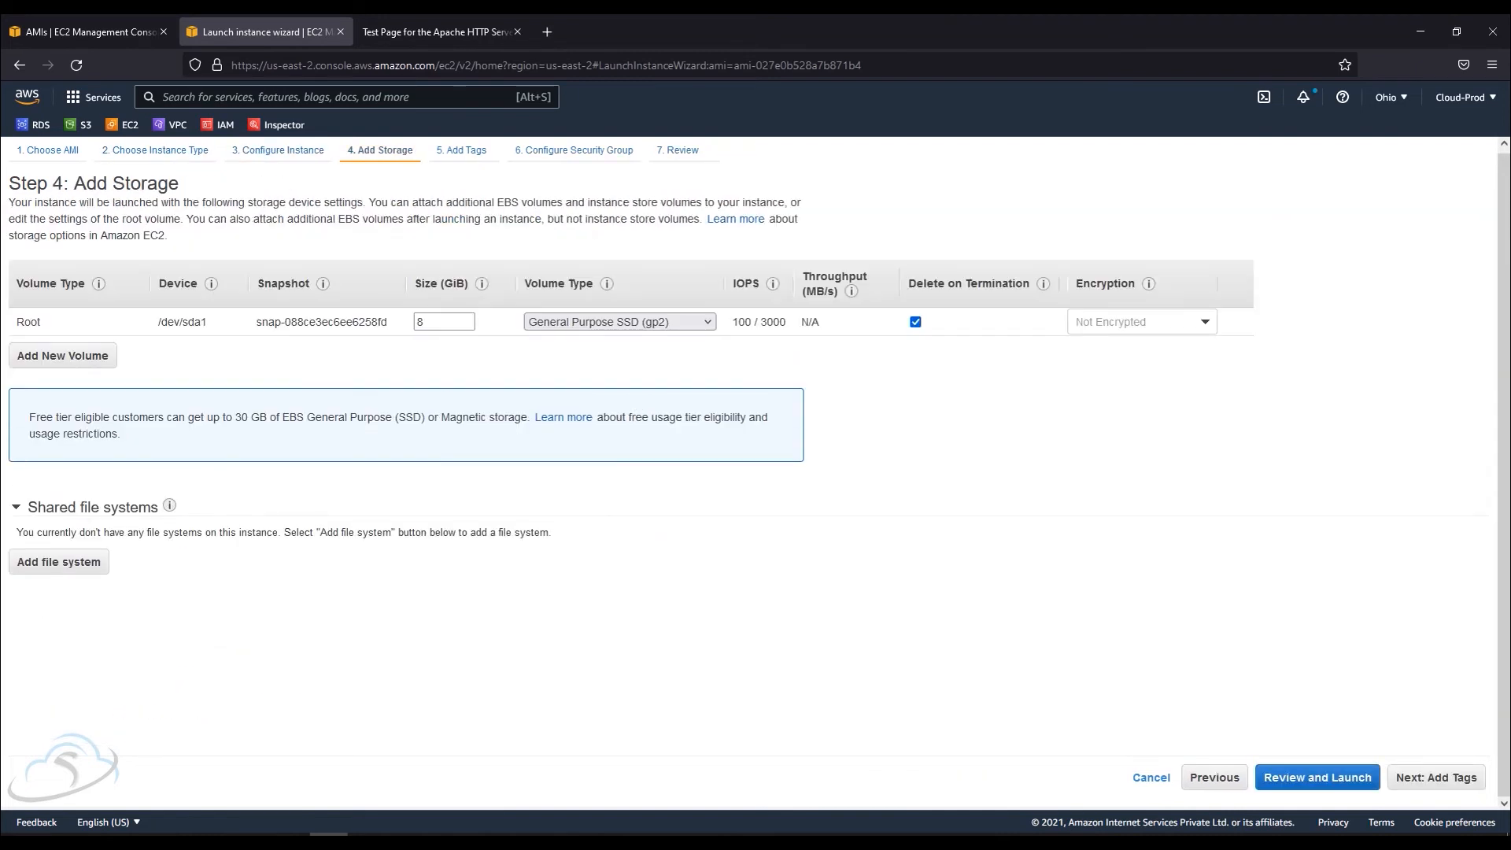
click(1436, 777)
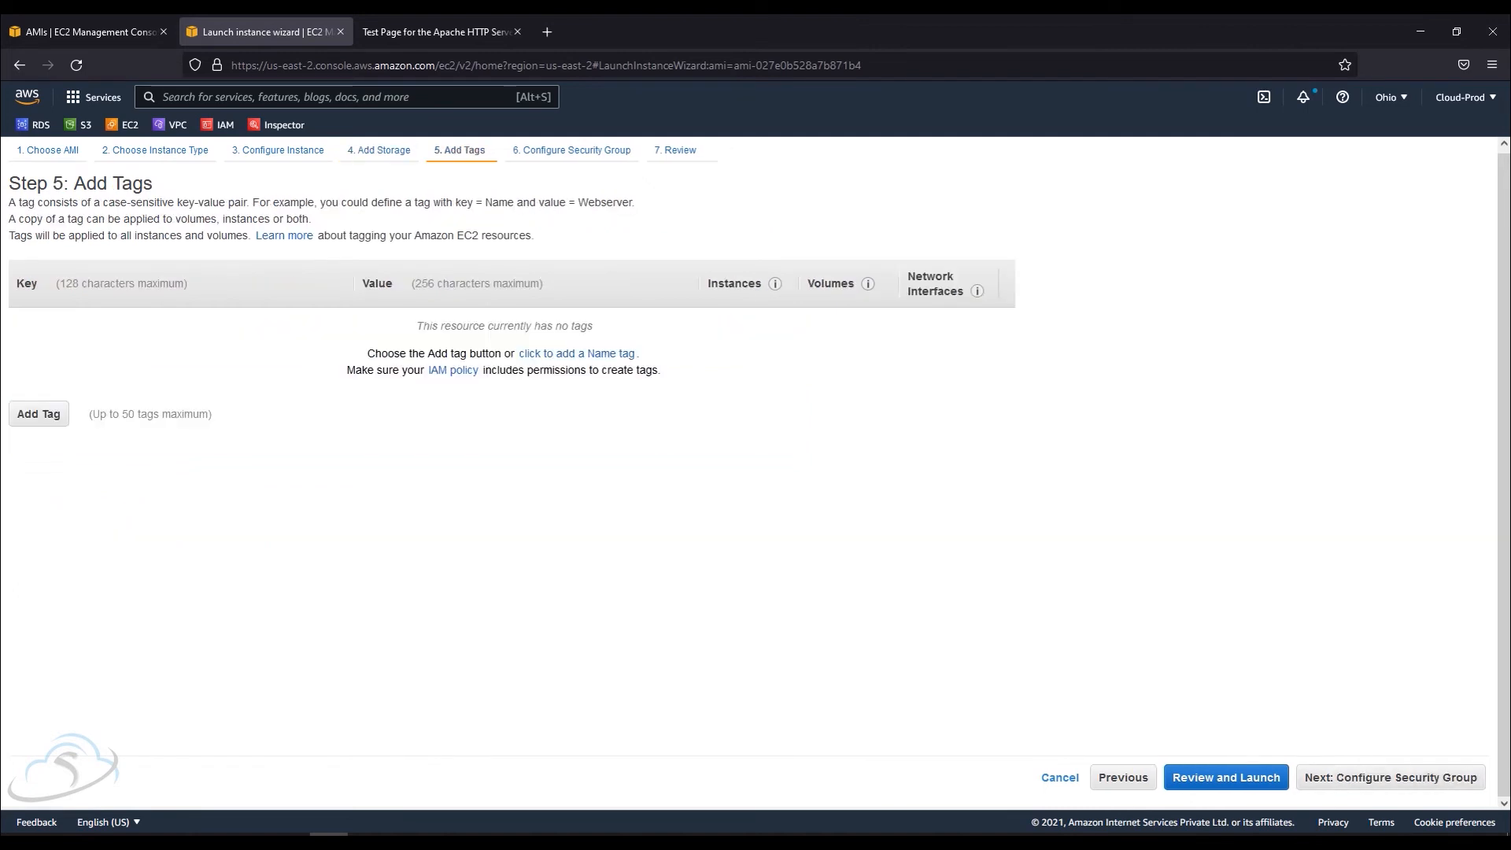
Add a tag to the new instance with key Name and value AppServer from Snapshot, and proceed to the security group settings.
click(39, 411)
text(N)
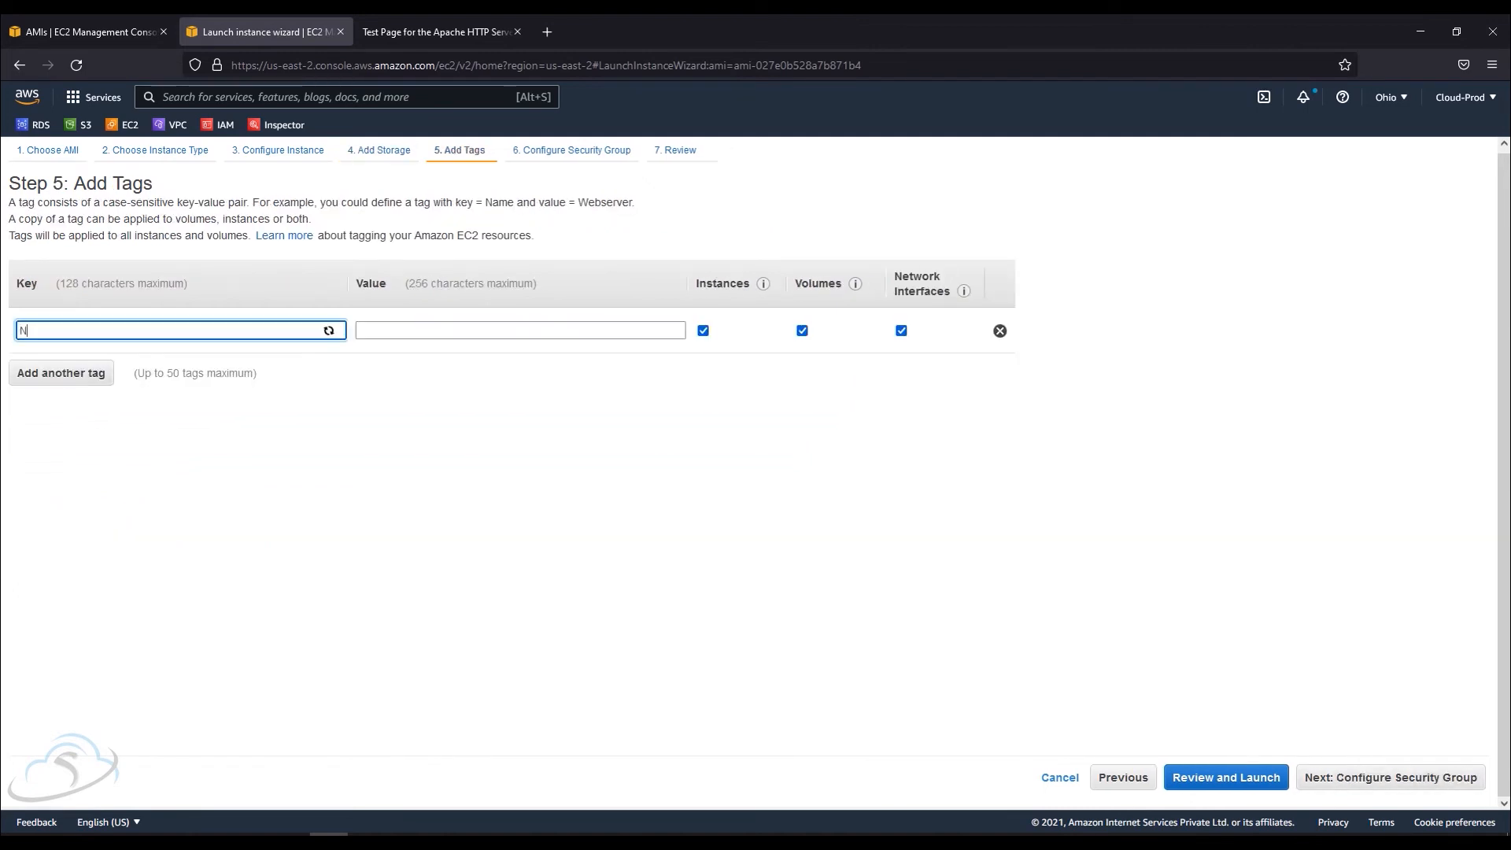
text(ame)
key(Tab)
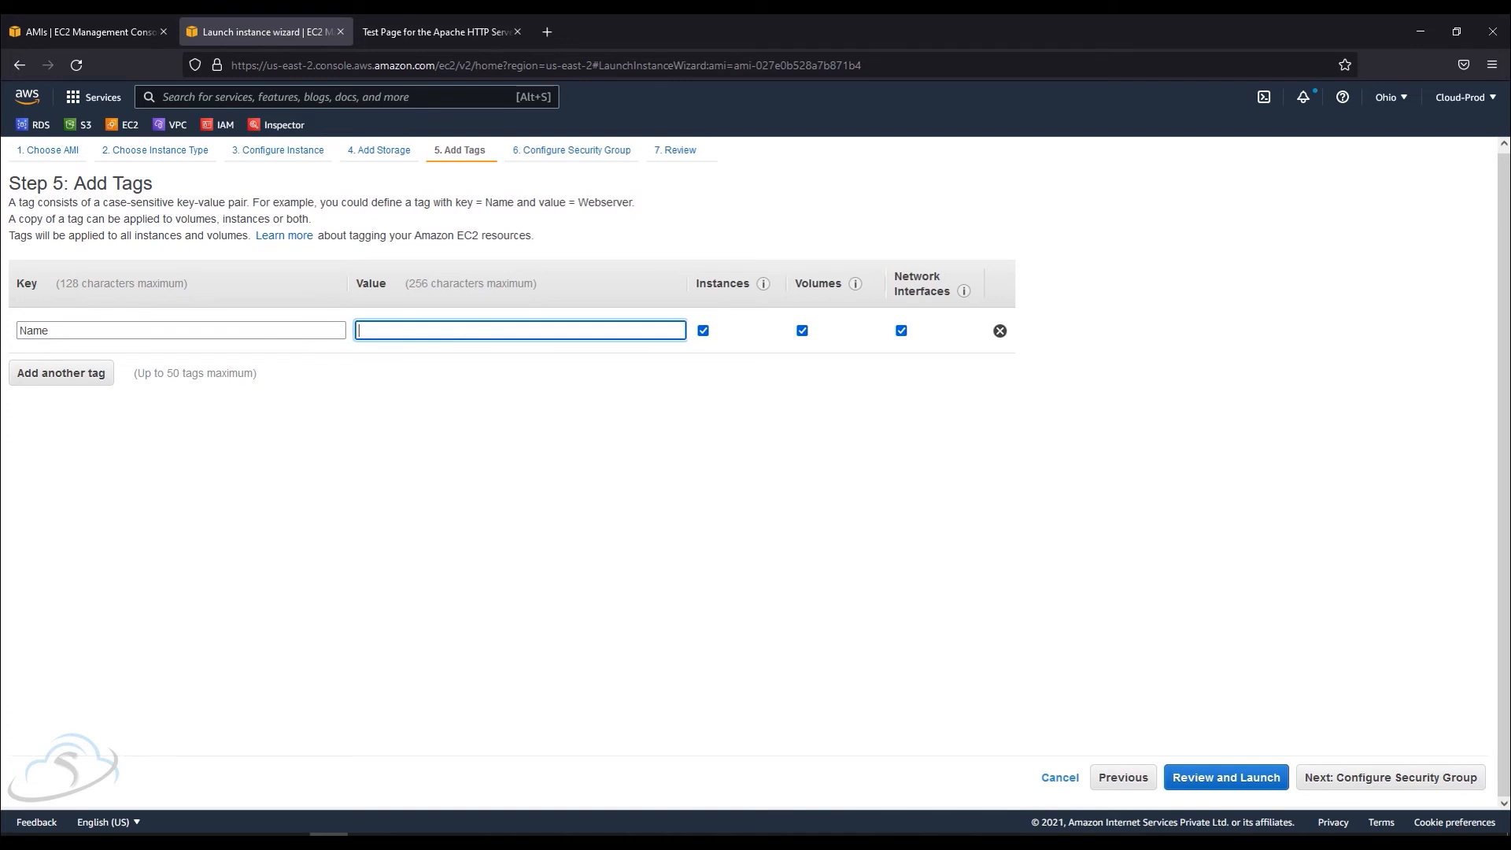
text(AppServ)
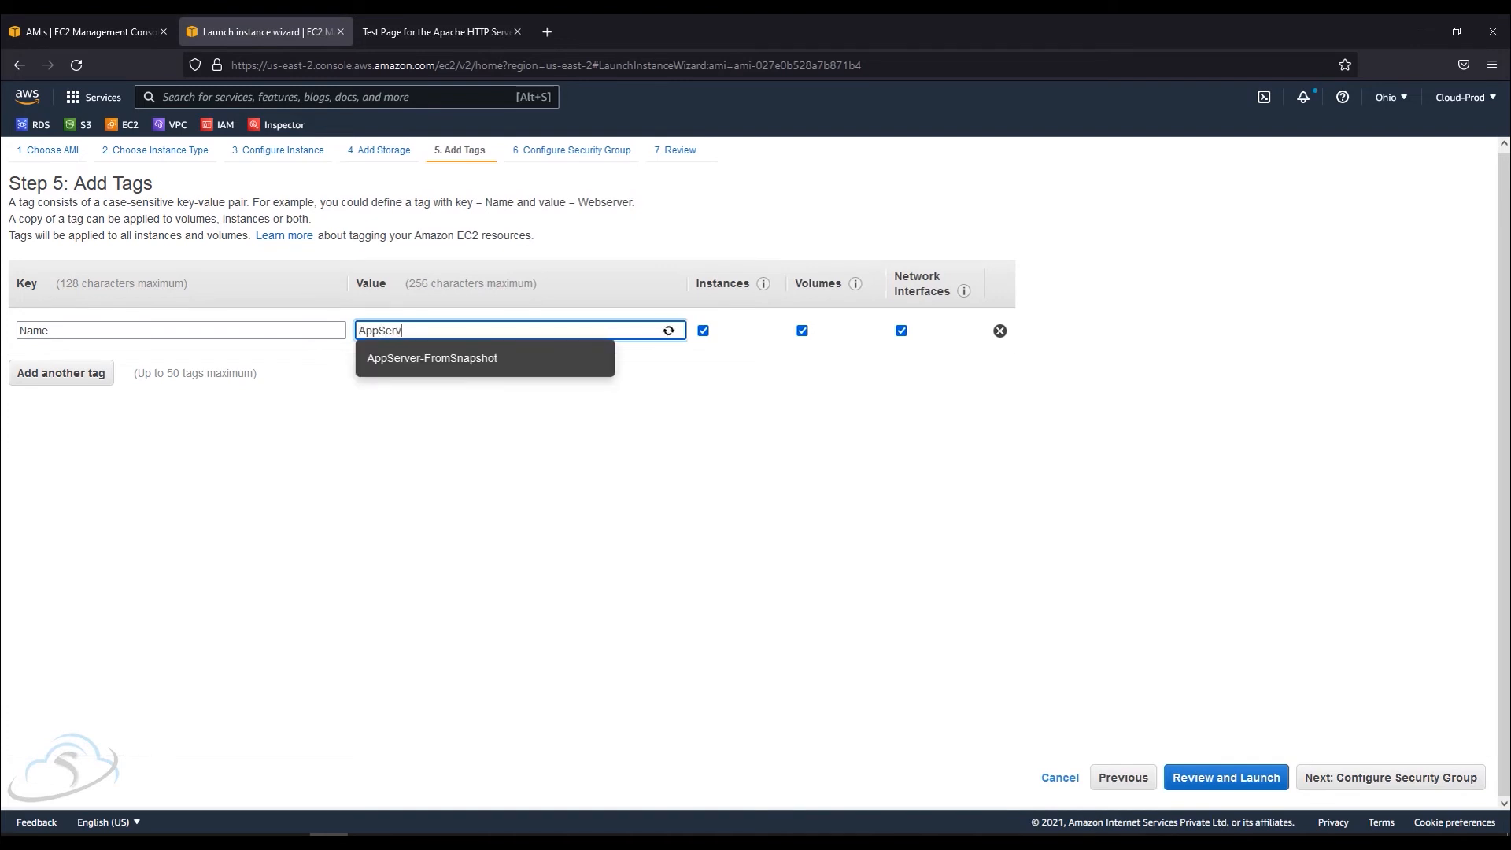
text(er from Snapshot)
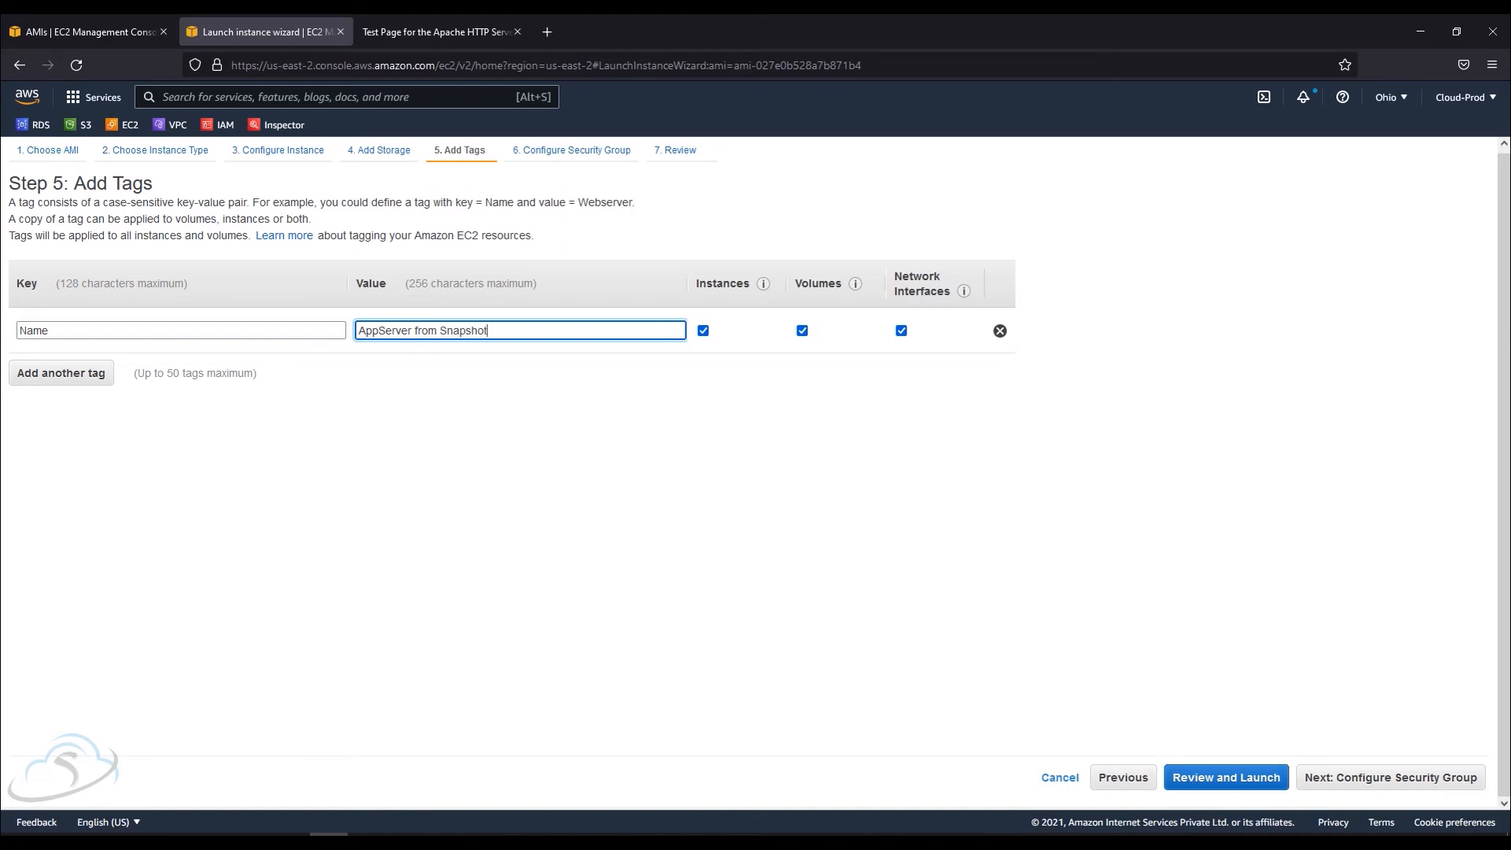
click(1390, 777)
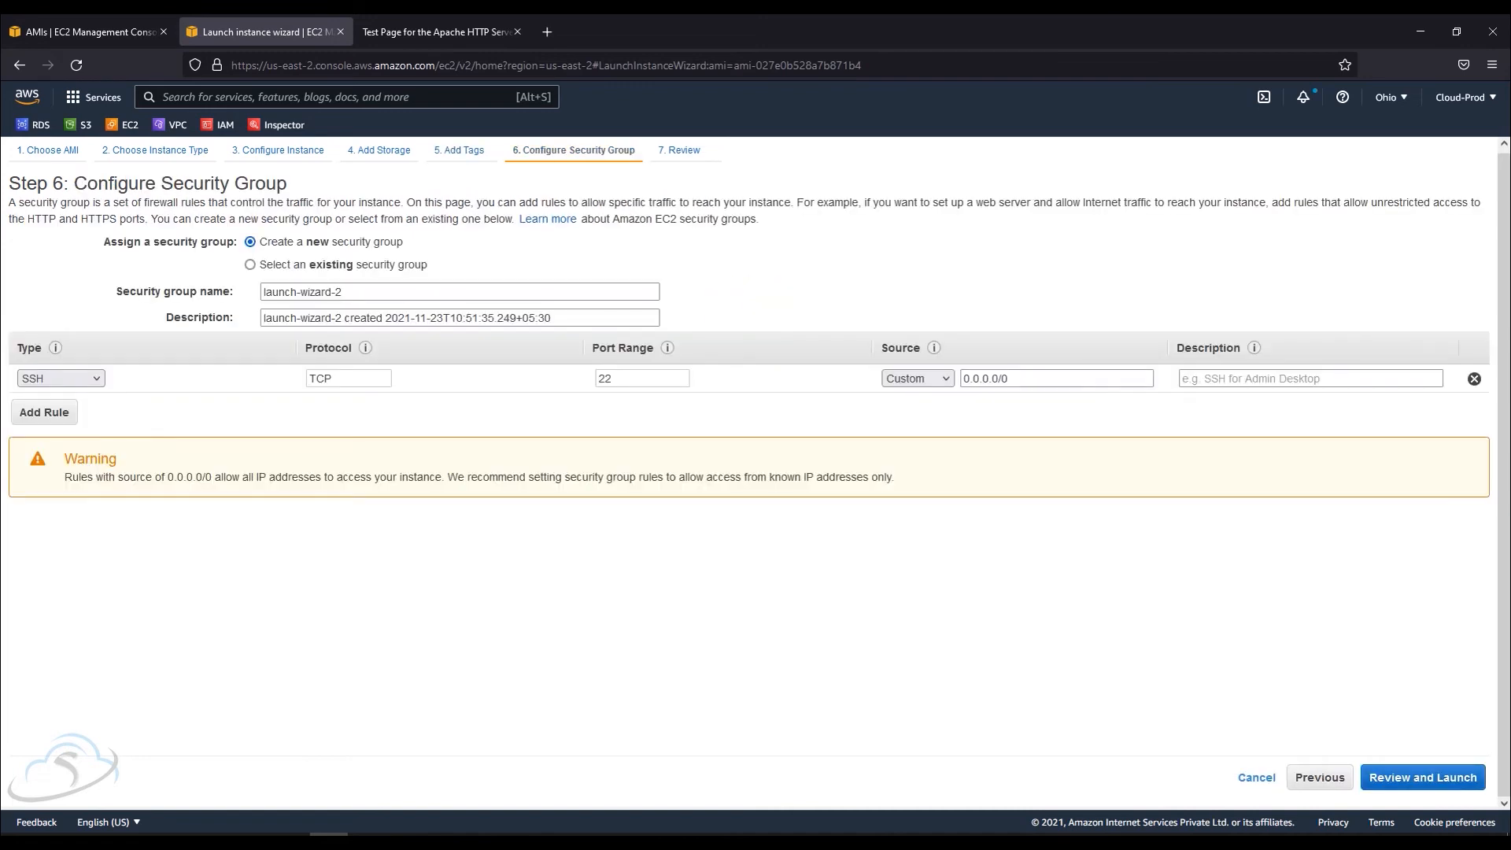
Assign the existing default security group to the instance and go to the launch review.
click(250, 265)
click(25, 329)
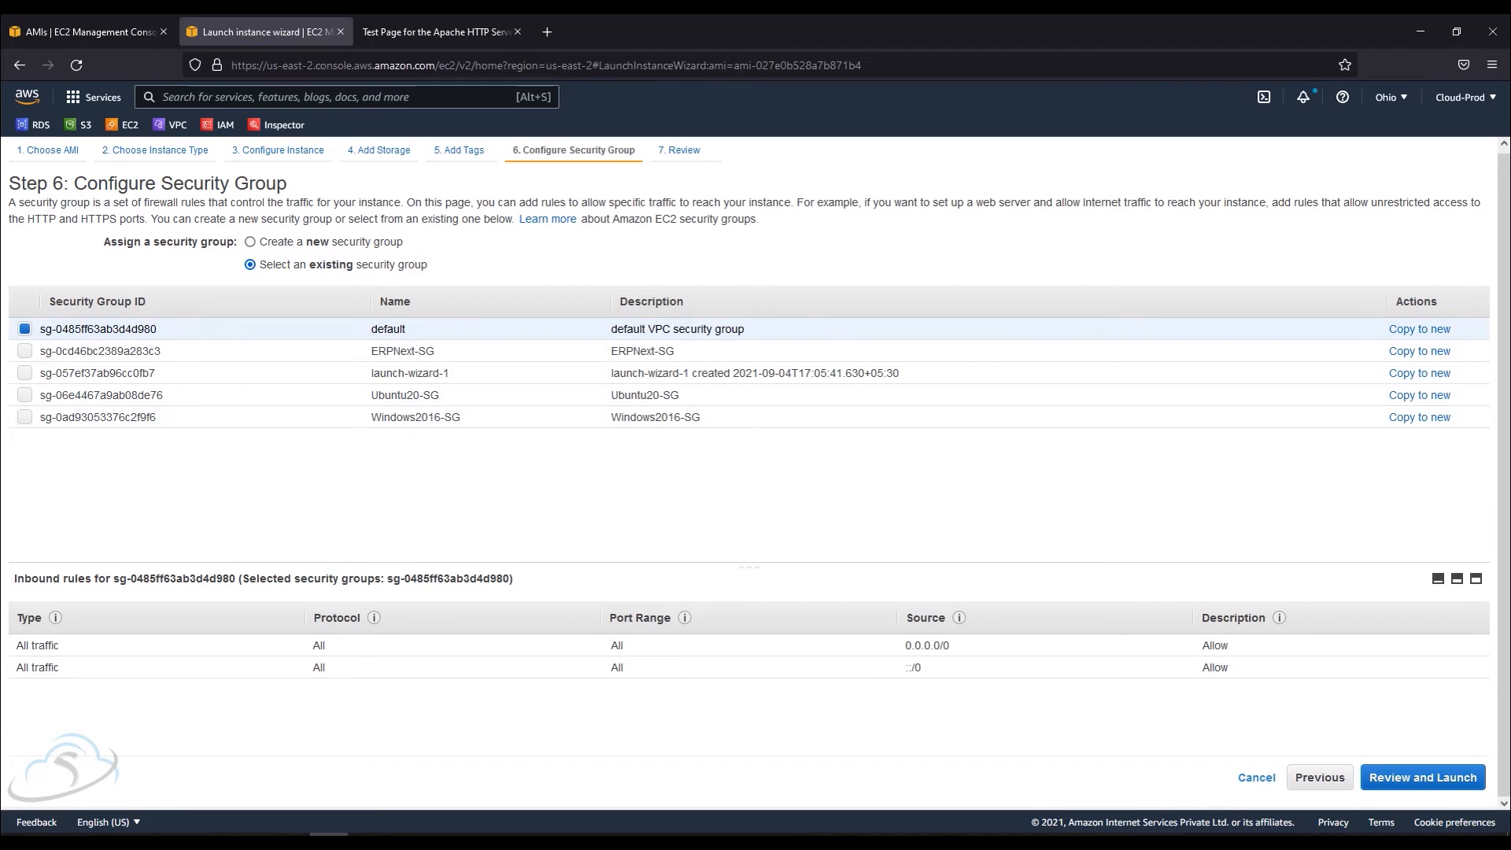
click(1423, 777)
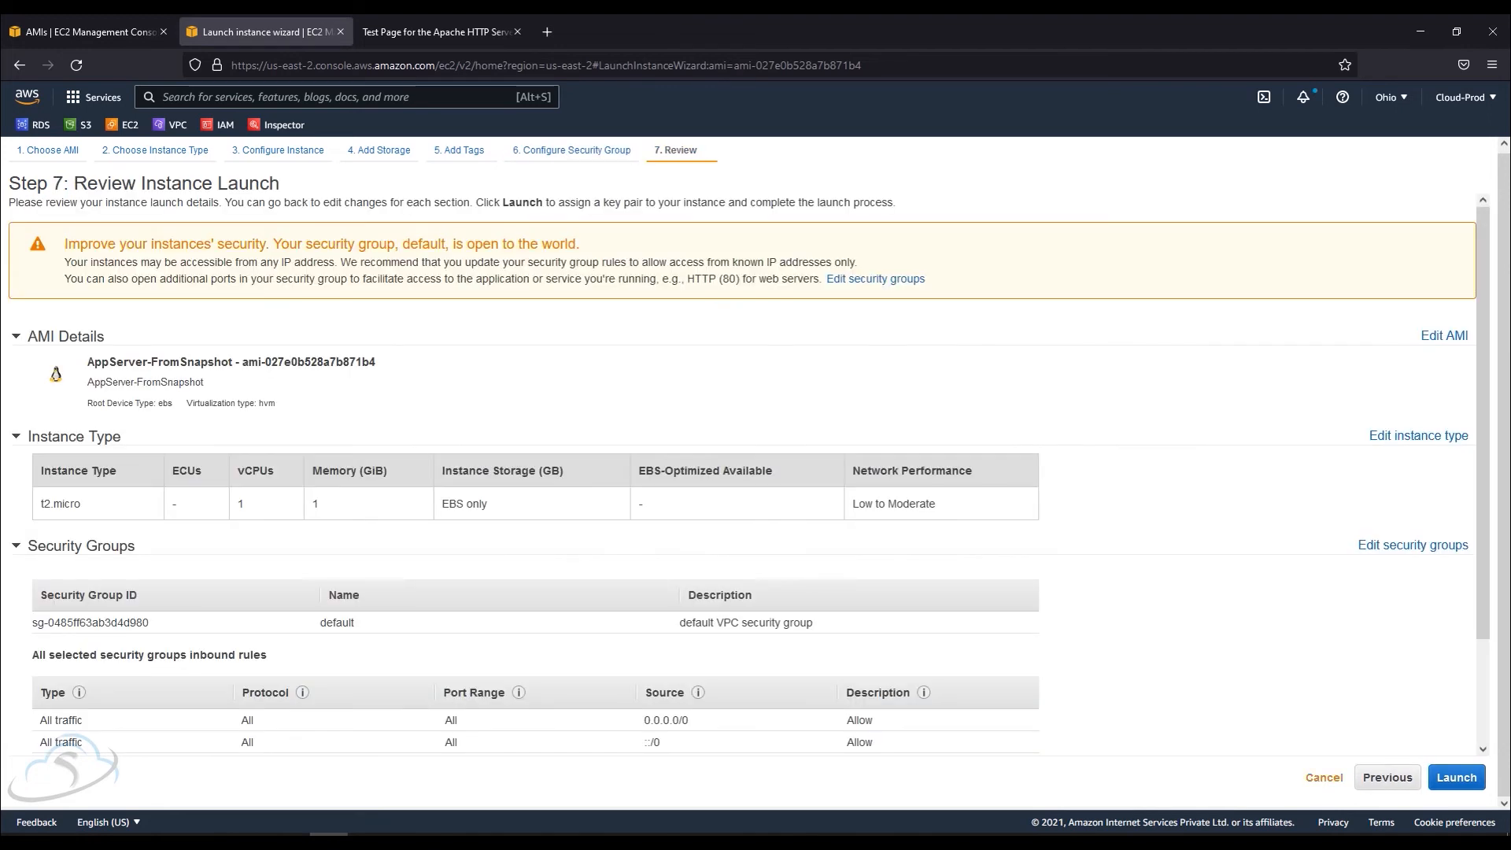
Launch the instance with the existing git-key key pair, acknowledging access to the private key file, and view the instance list.
click(1456, 778)
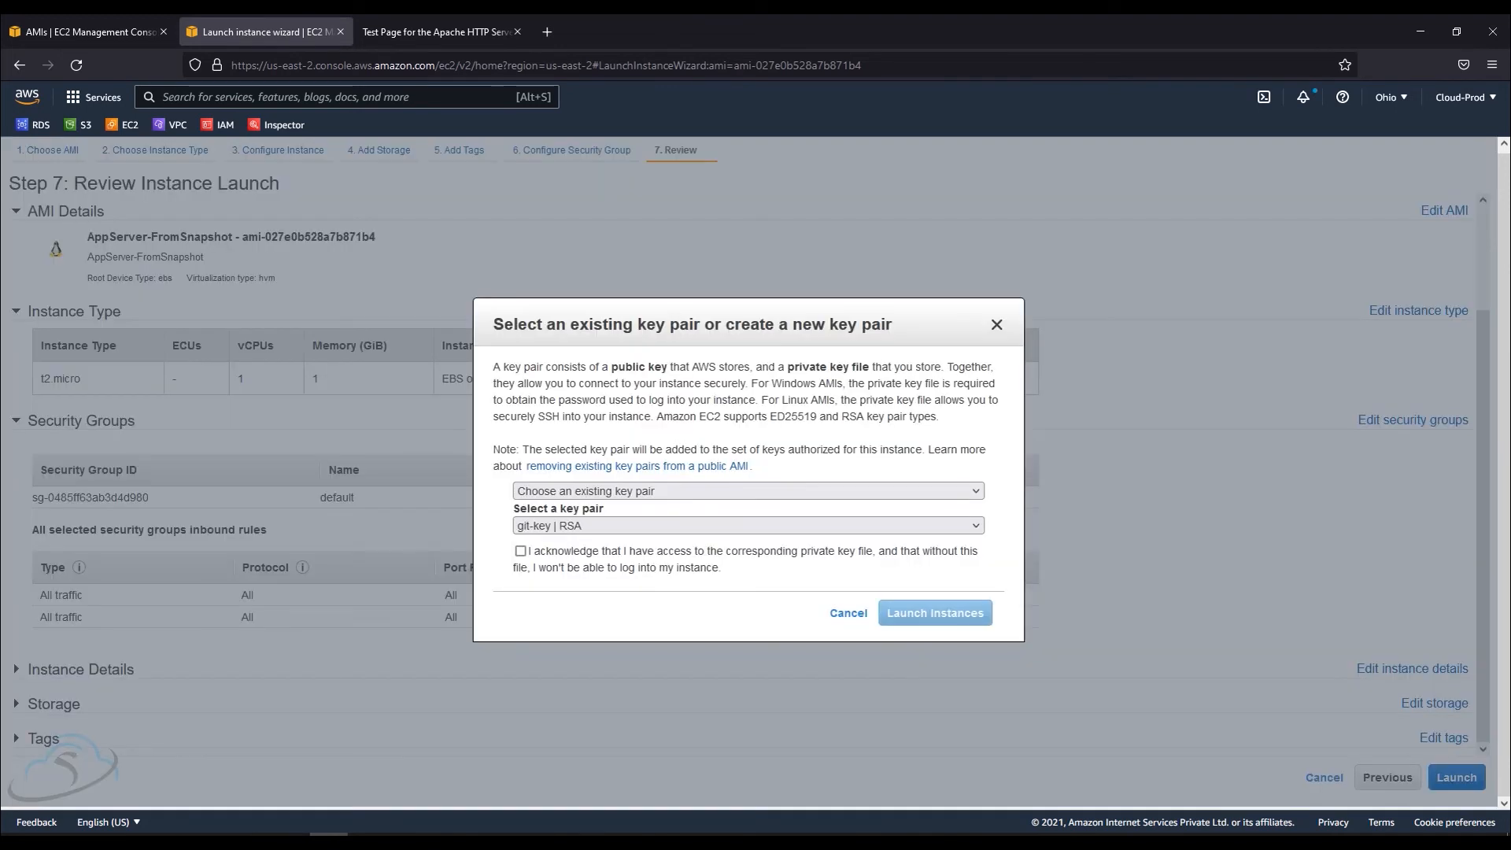
click(520, 551)
click(935, 613)
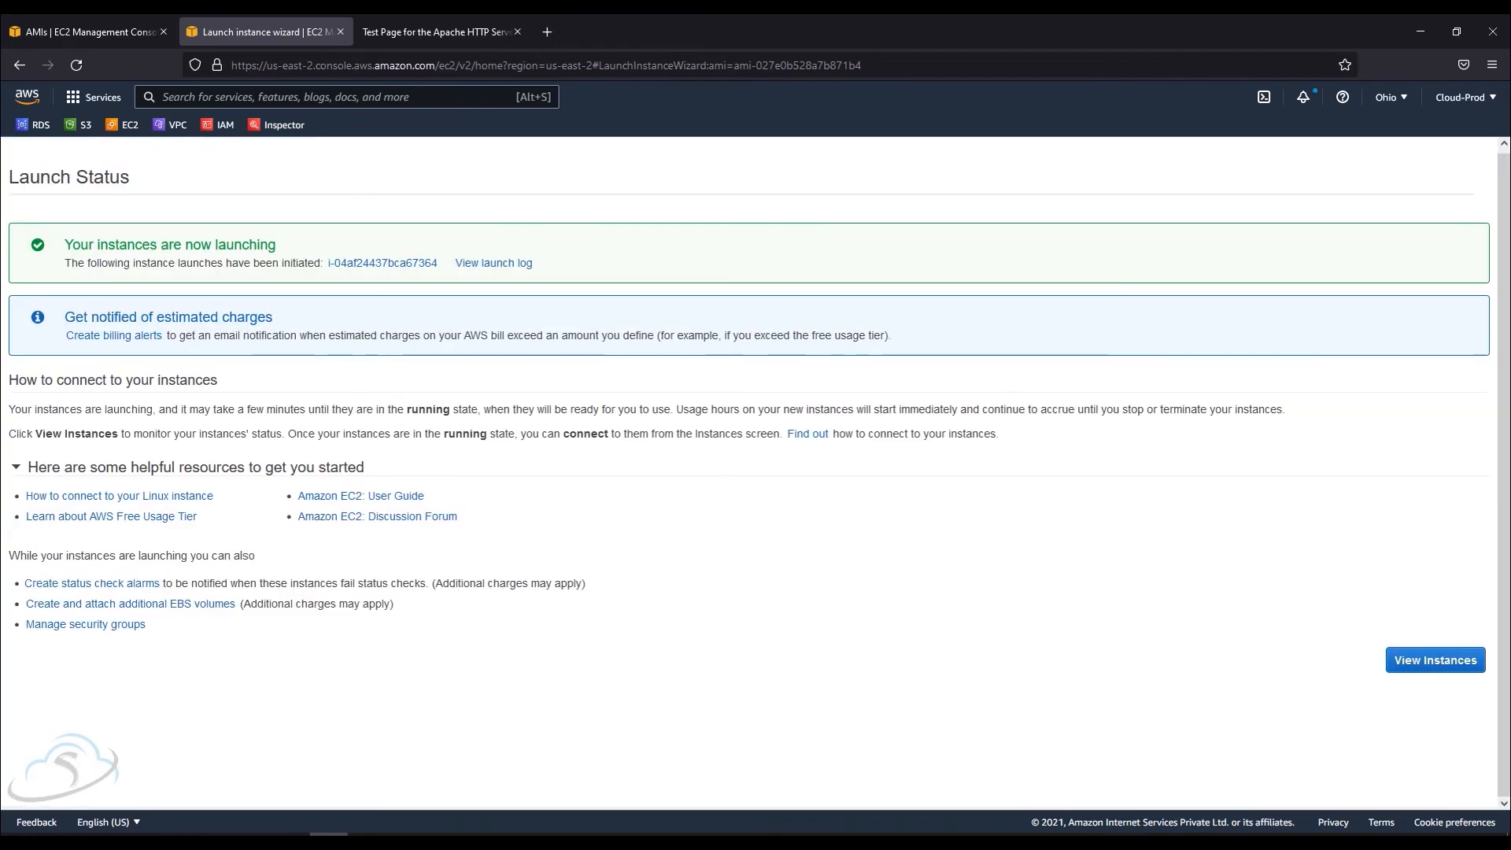
click(1435, 659)
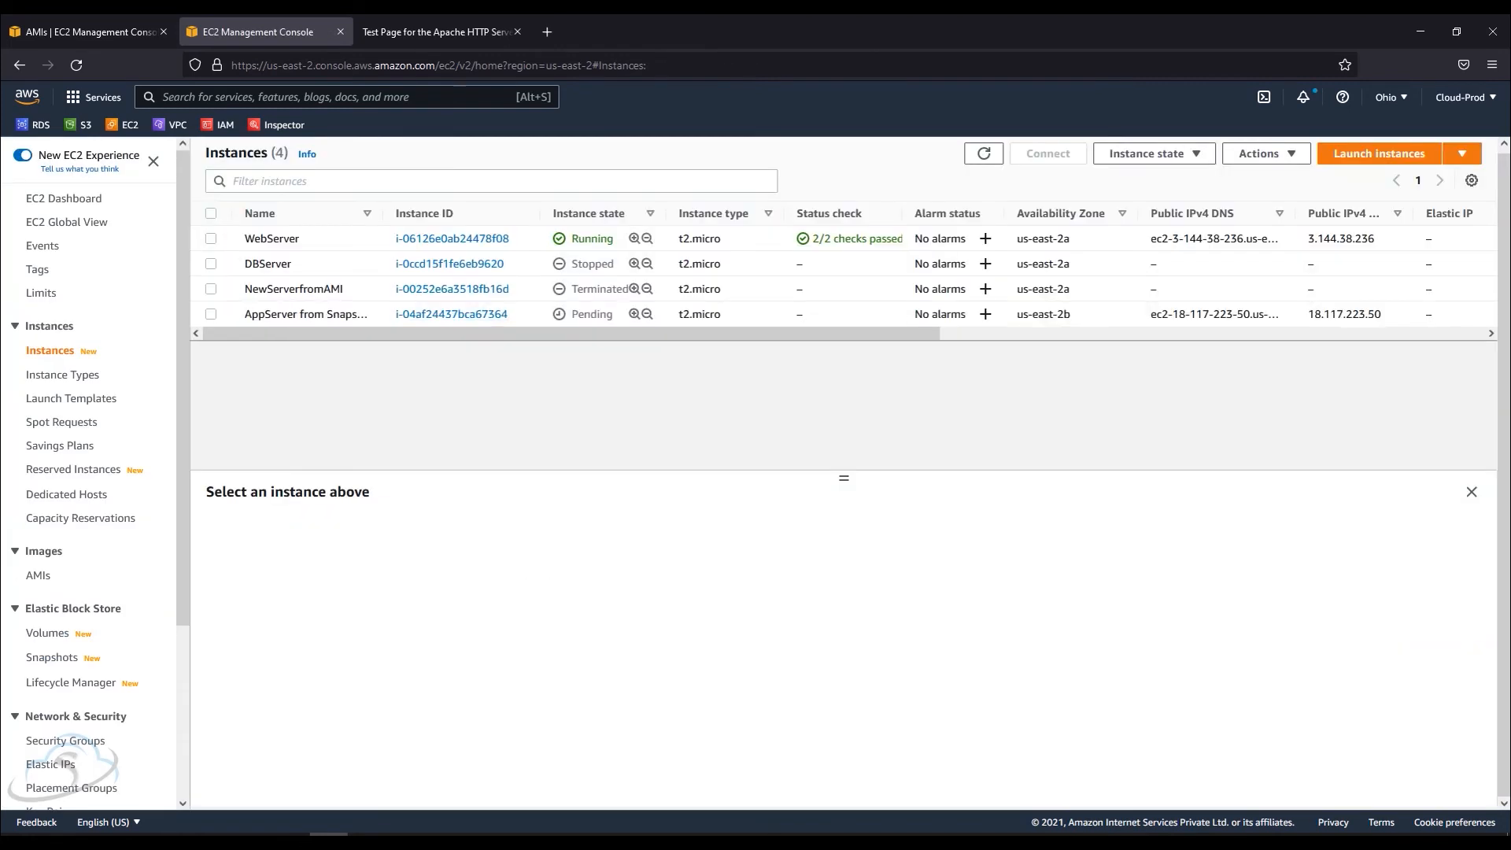
Refresh the instance list and check the state and status checks of the AppServer from Snapshot instance.
click(297, 314)
double_click(591, 314)
click(984, 154)
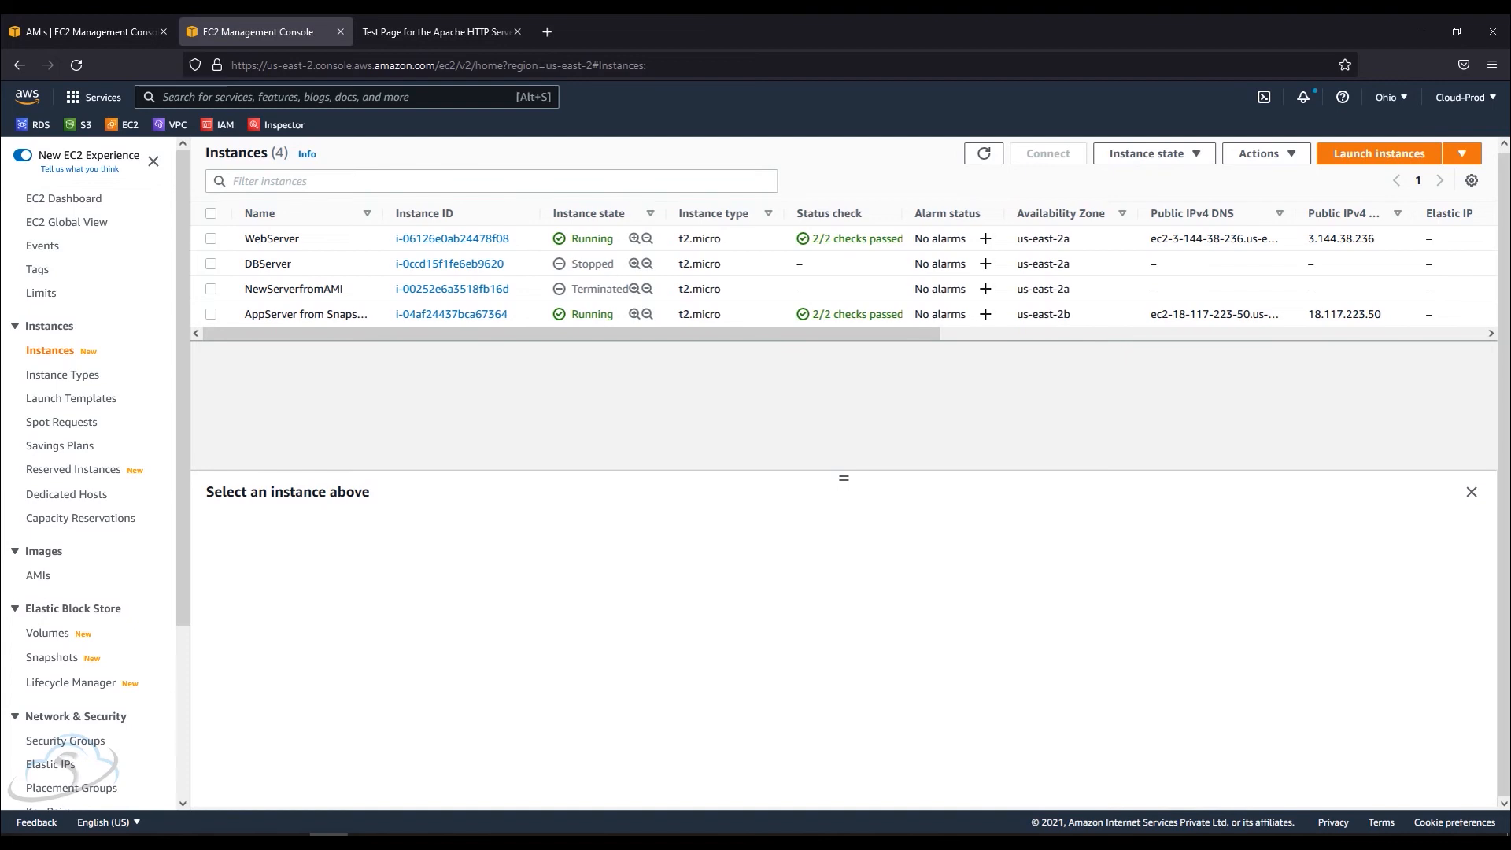
drag(572, 314, 615, 314)
drag(812, 314, 903, 314)
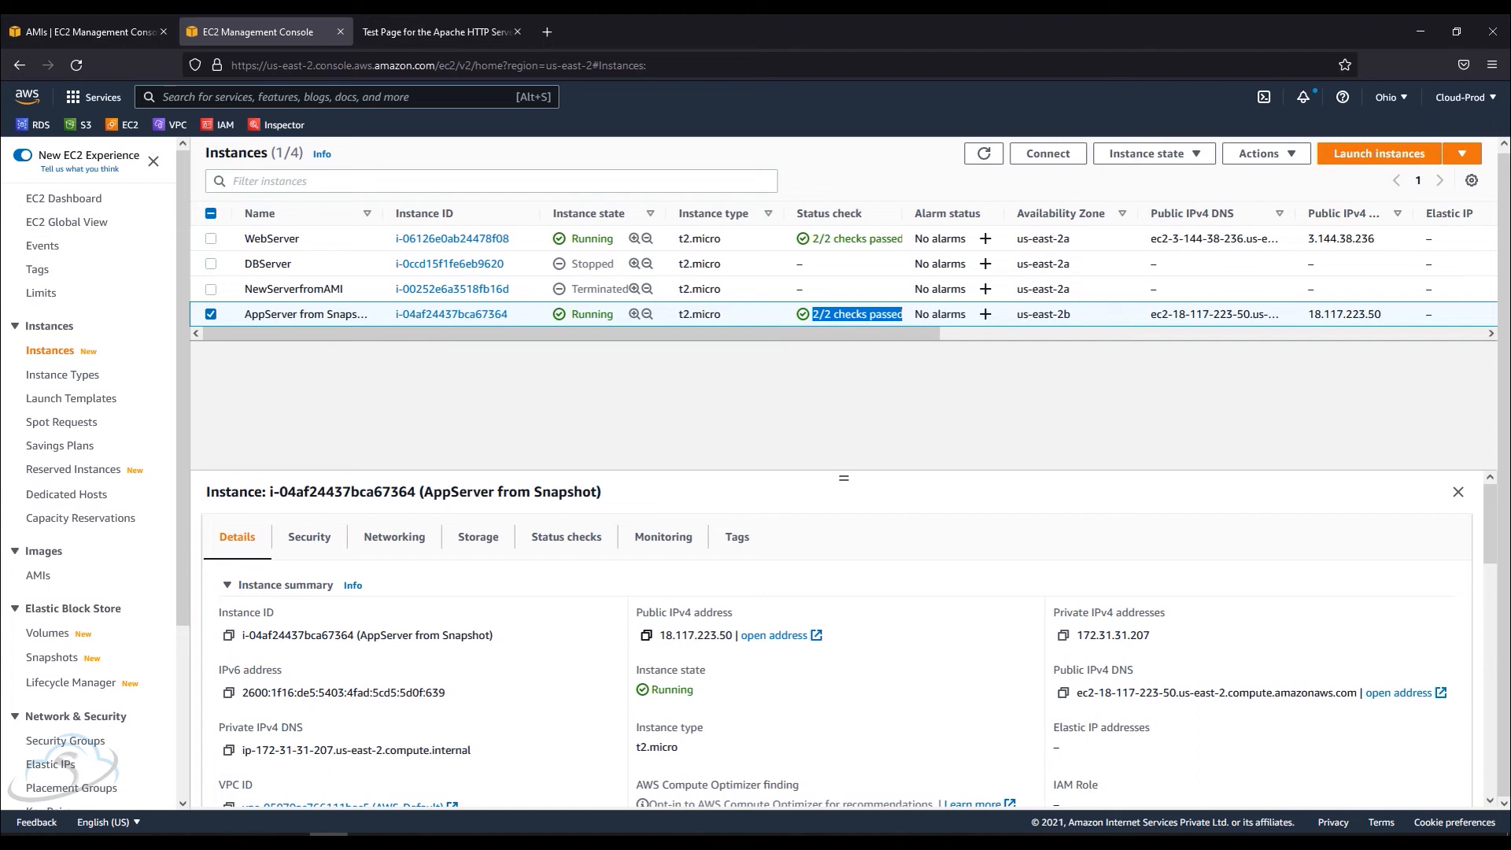
Load the new instance's public IPv4 address in a new browser tab to test its web server, and close both Apache test pages.
click(646, 635)
click(547, 32)
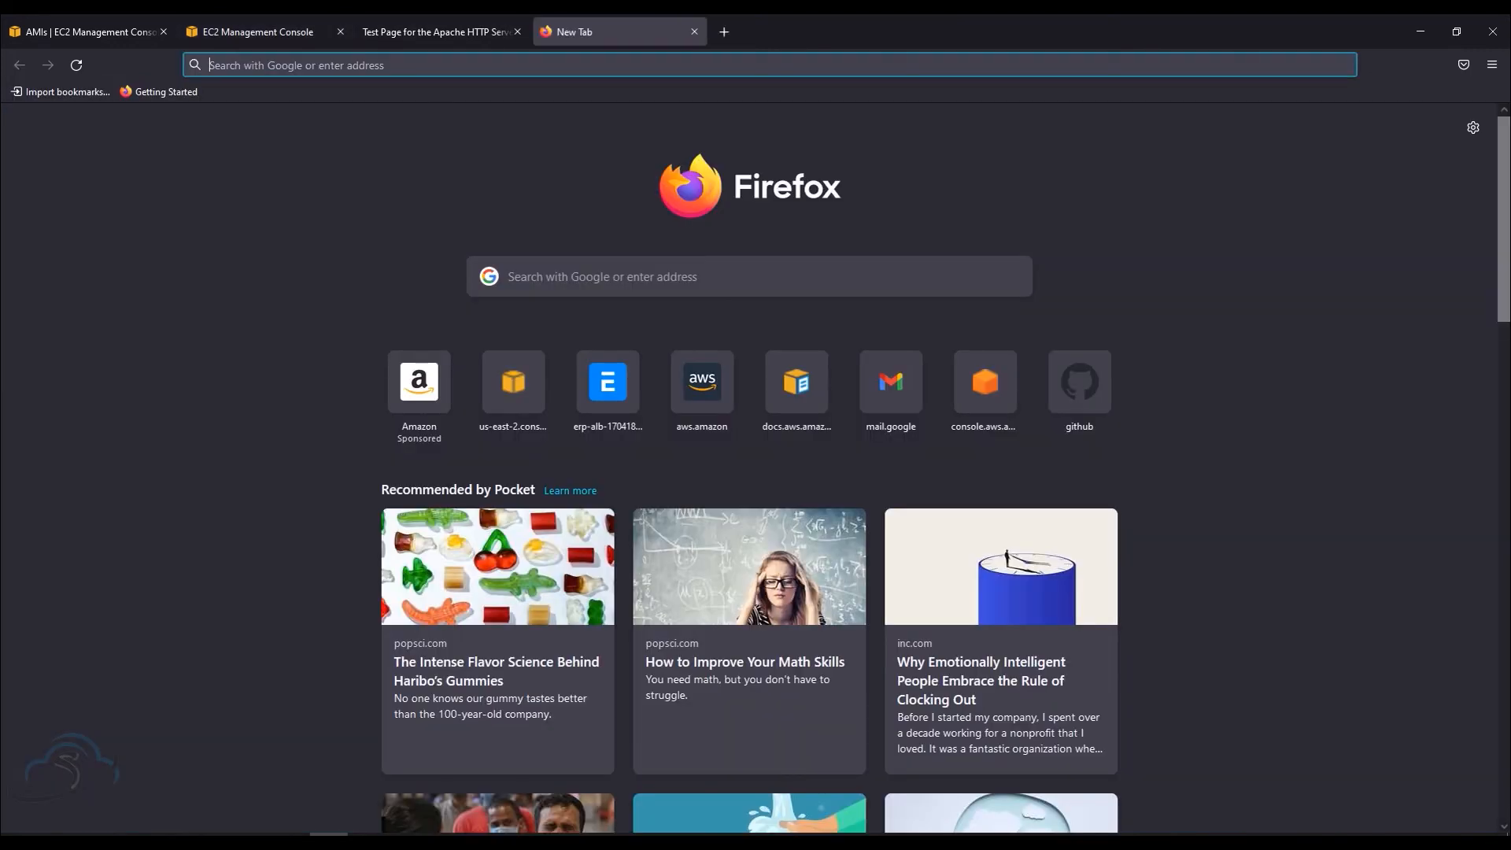
key(ctrl+v)
key(Return)
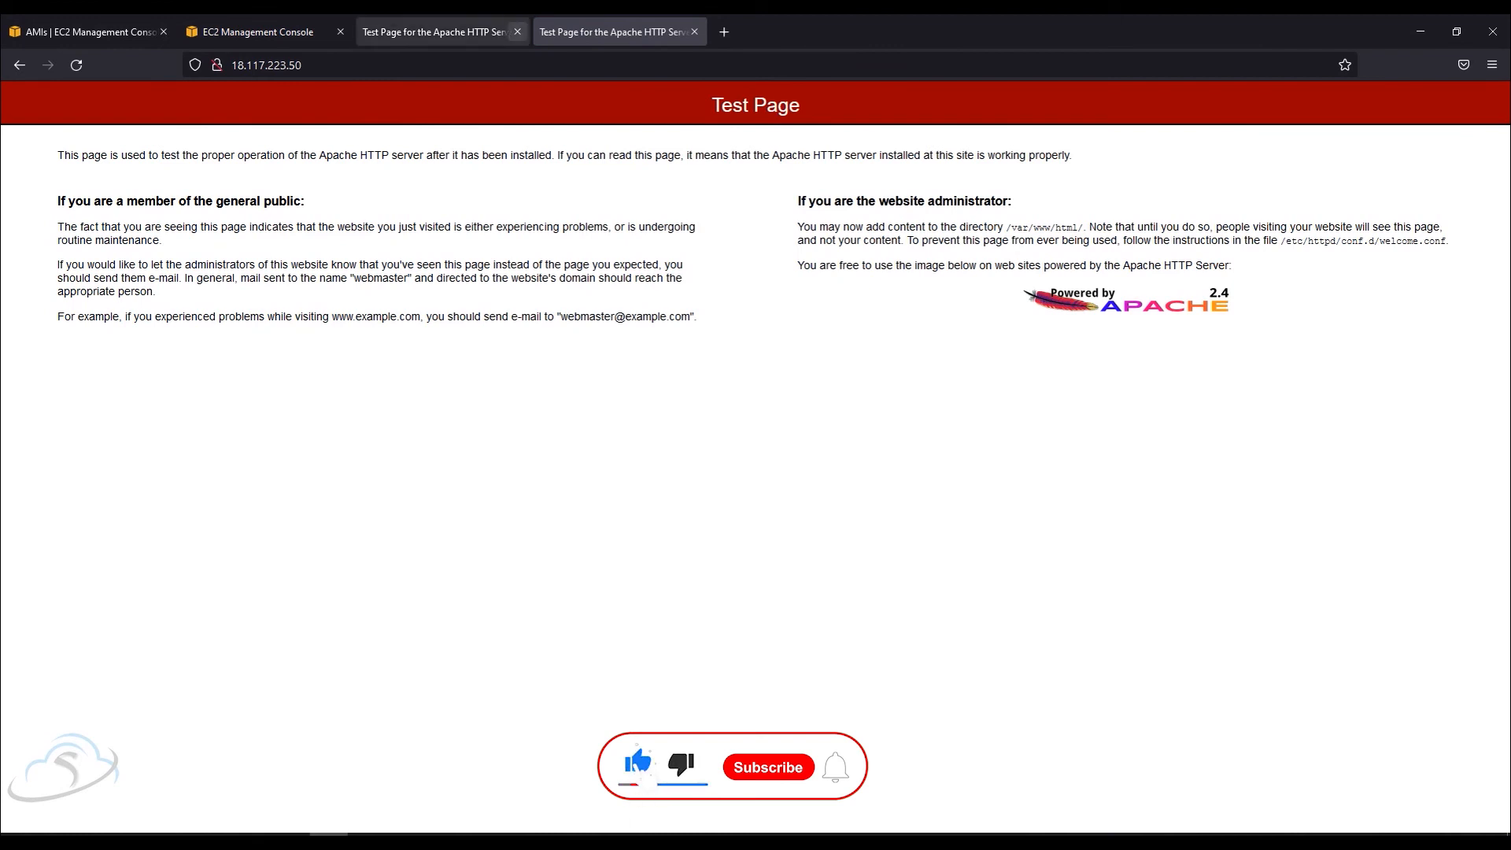
key(ctrl+w)
key(ctrl+w)
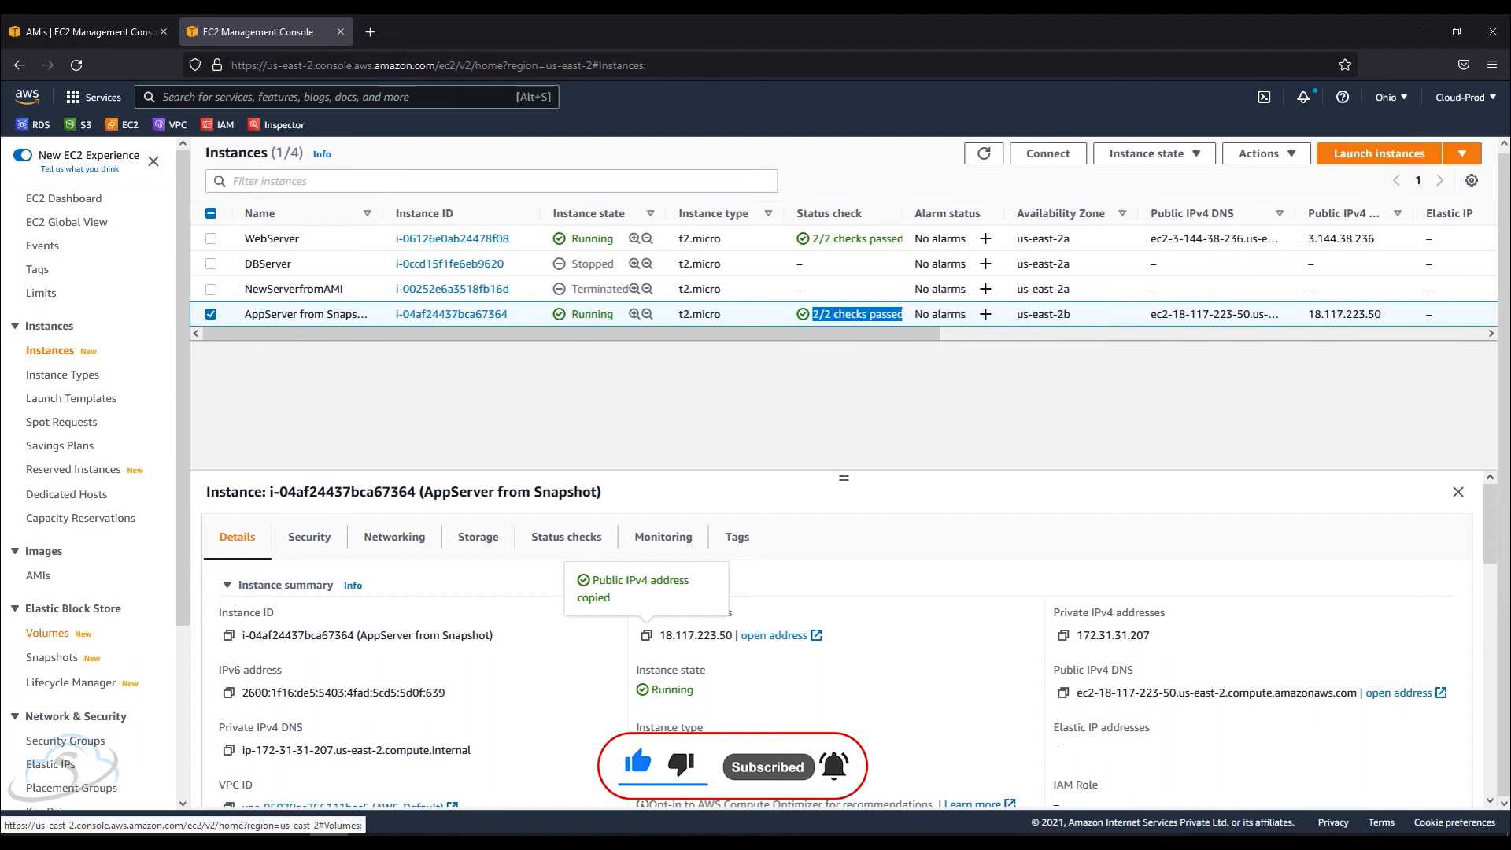
Open the volume list, select the AppServer from Snapshot volume and widen the Name column to show its full name.
click(48, 632)
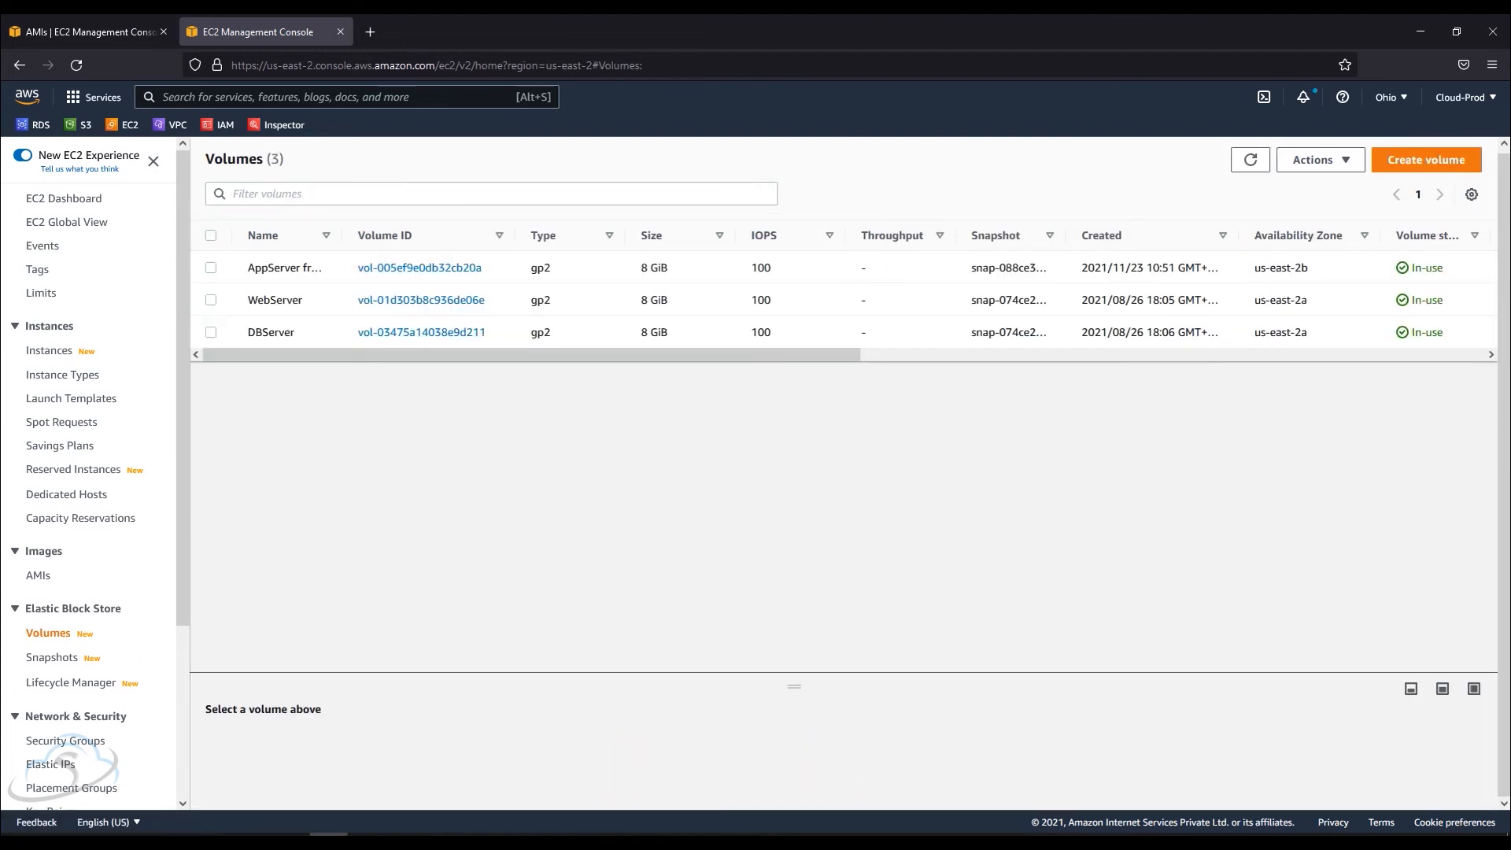
click(211, 267)
drag(342, 236, 460, 236)
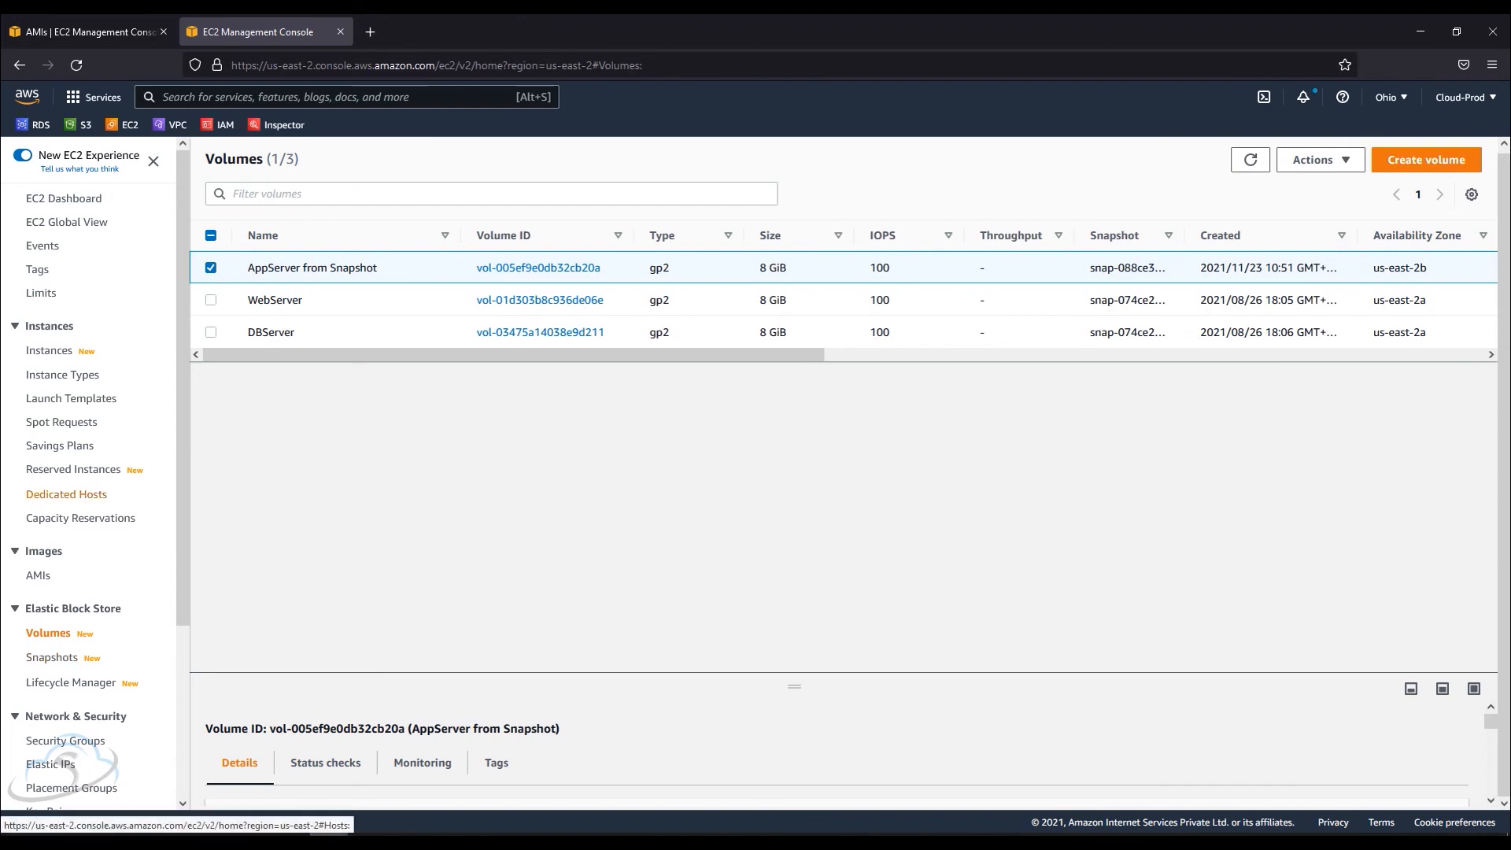
Terminate the AppServer from Snapshot instance and dismiss the termination message.
click(49, 351)
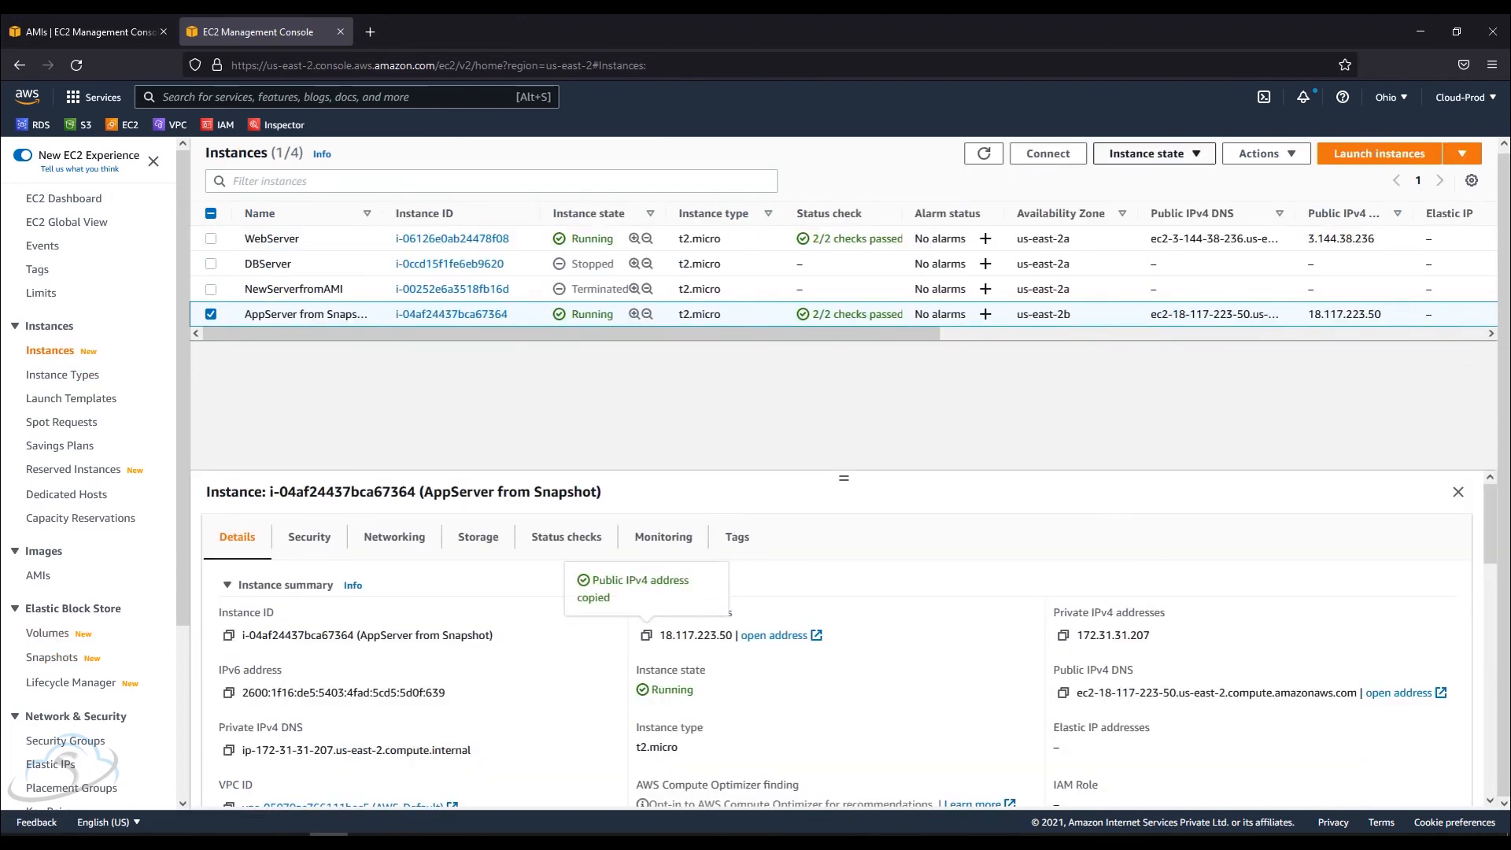
click(1258, 153)
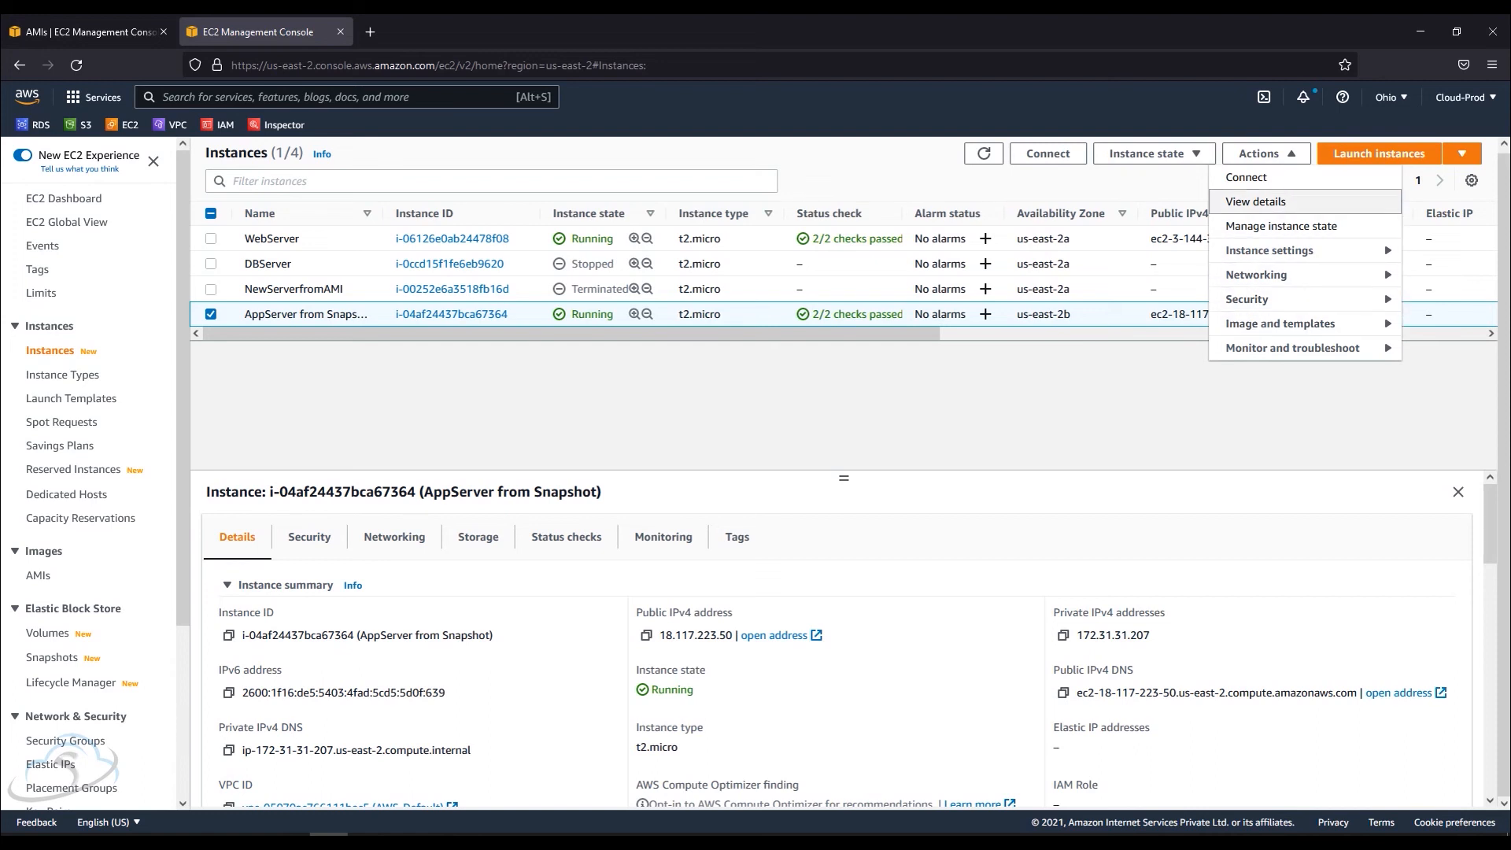
click(1154, 154)
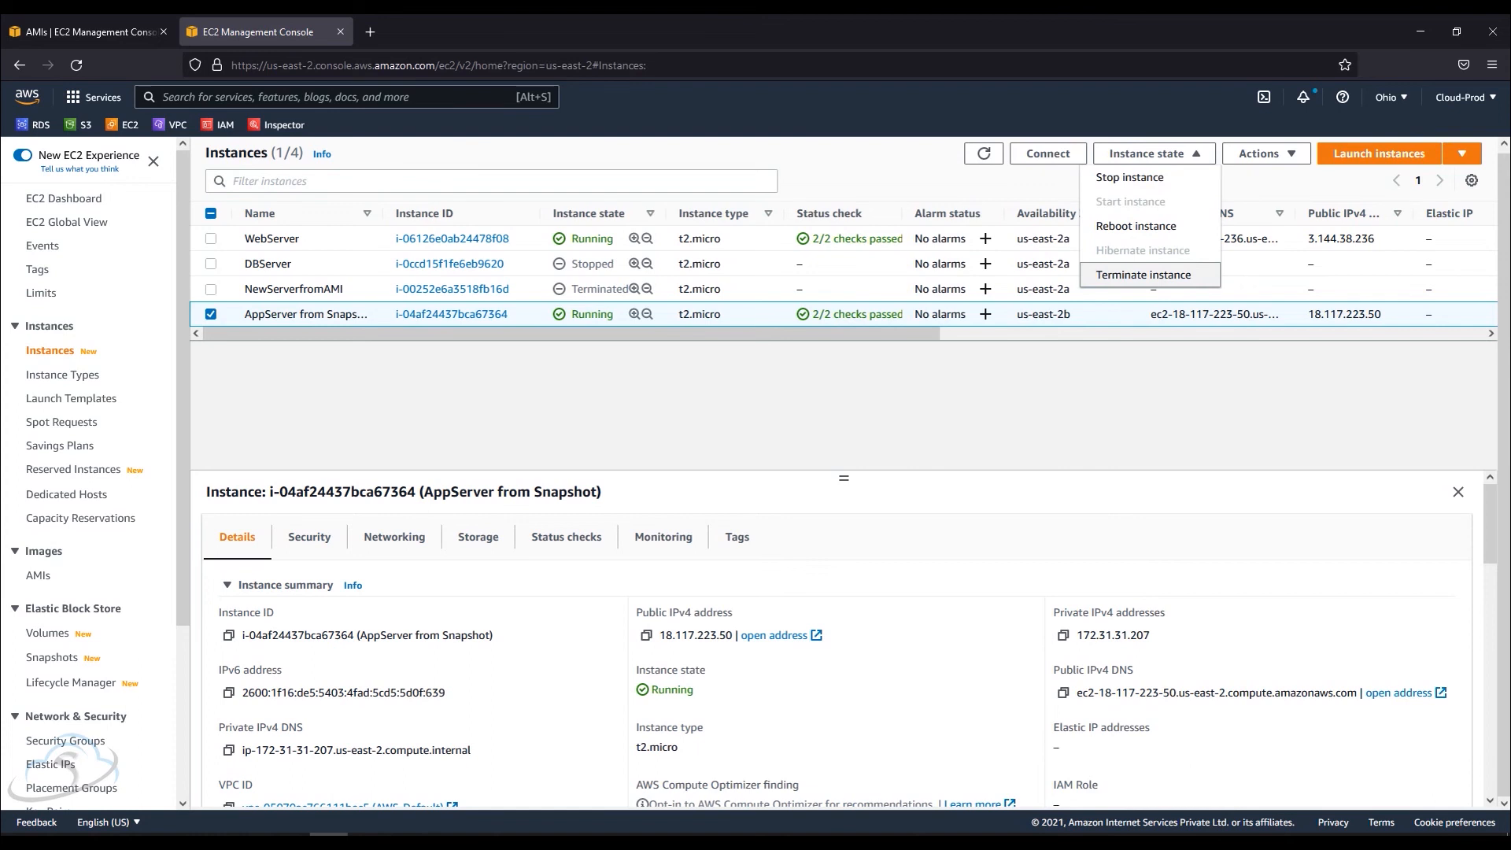
click(1143, 275)
click(1019, 597)
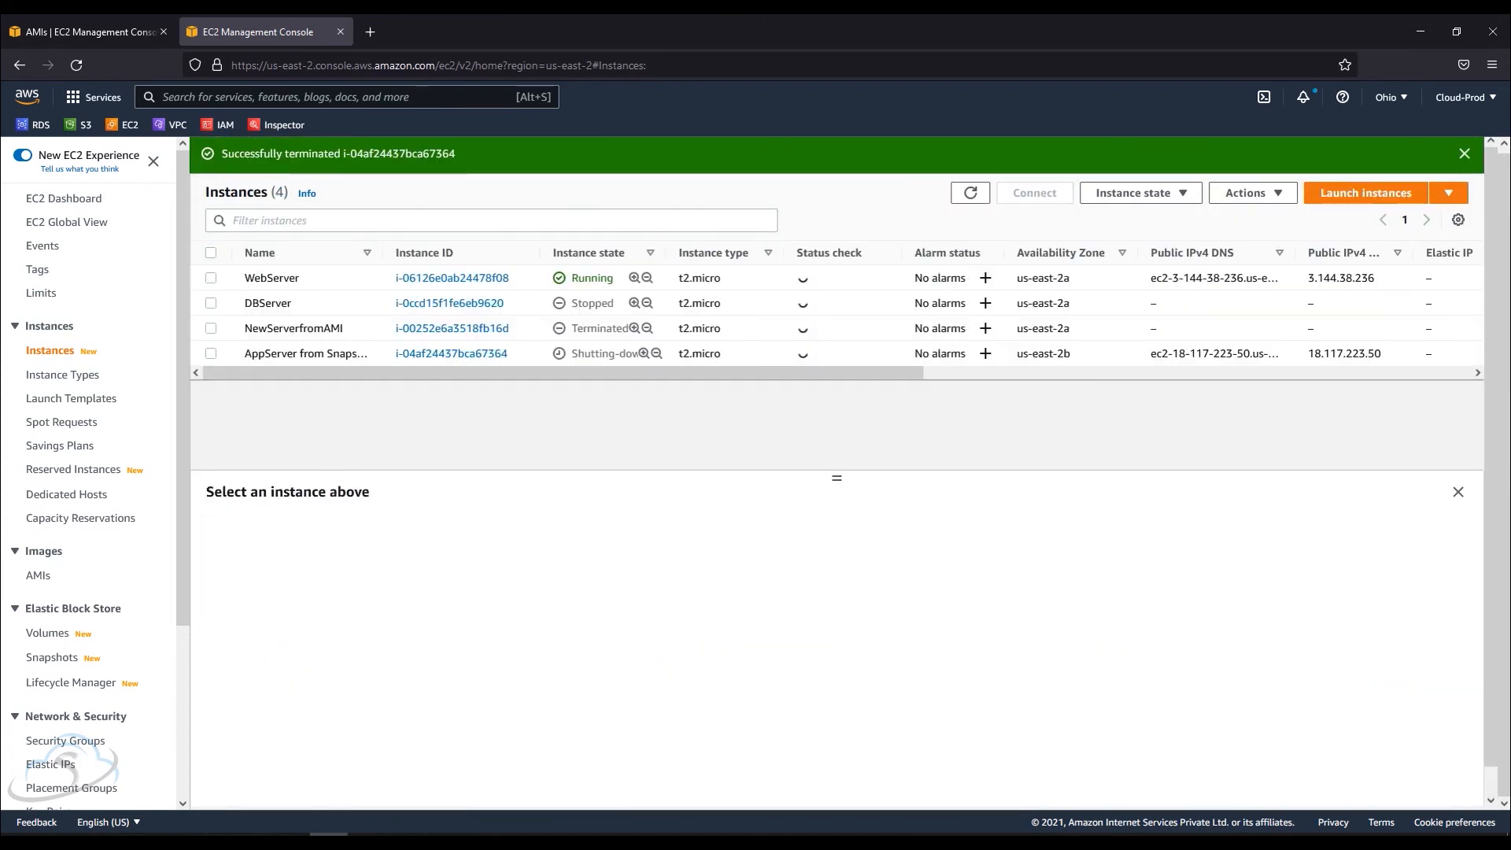
click(1464, 153)
Refresh the instance and volume lists to check the terminated instance's state and whether its AppServer from Snapshot volume is still listed.
double_click(603, 314)
click(983, 153)
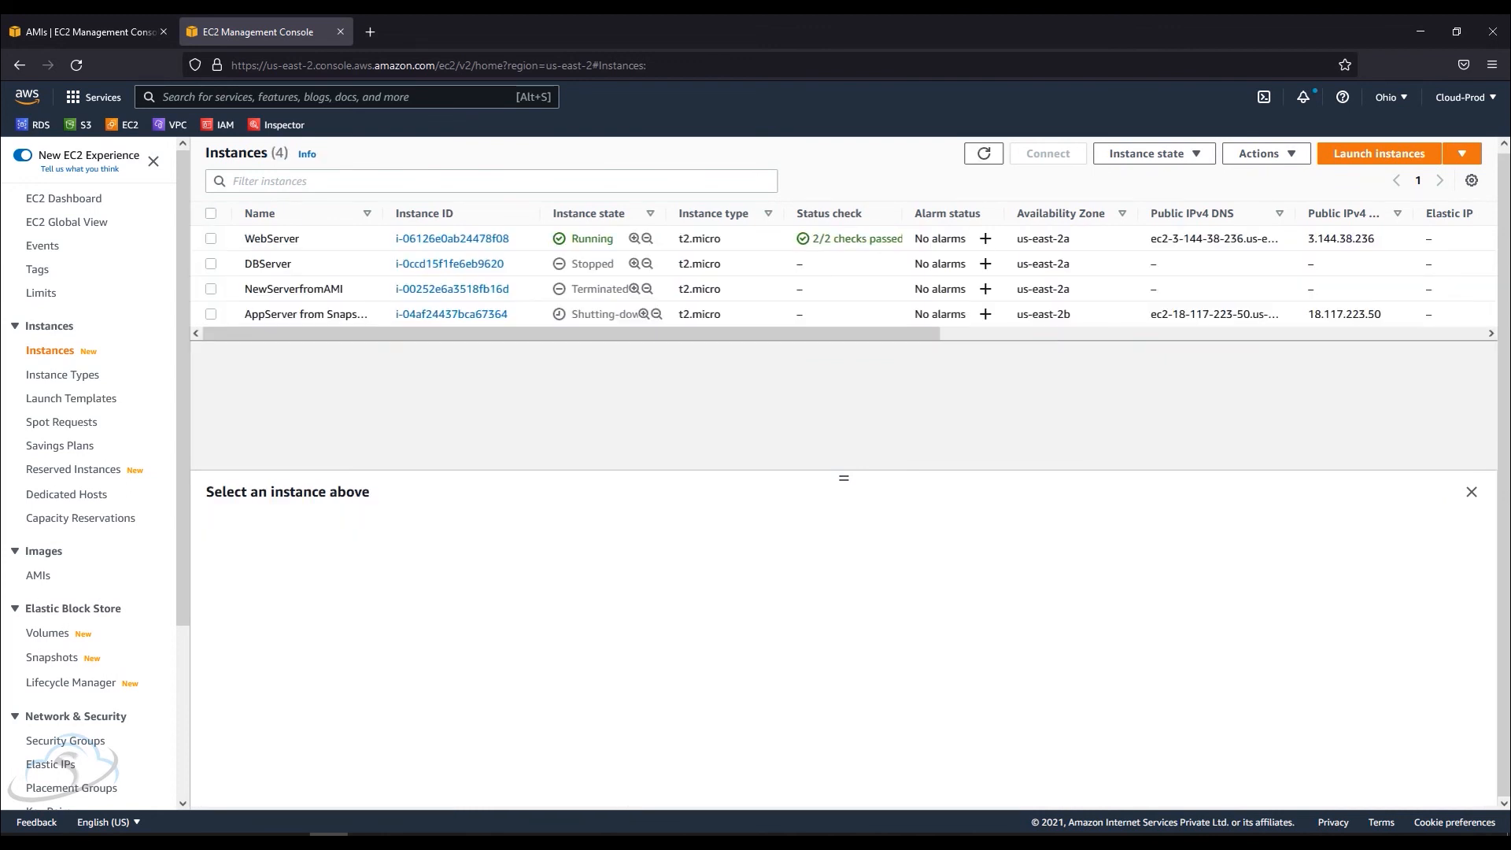
click(48, 632)
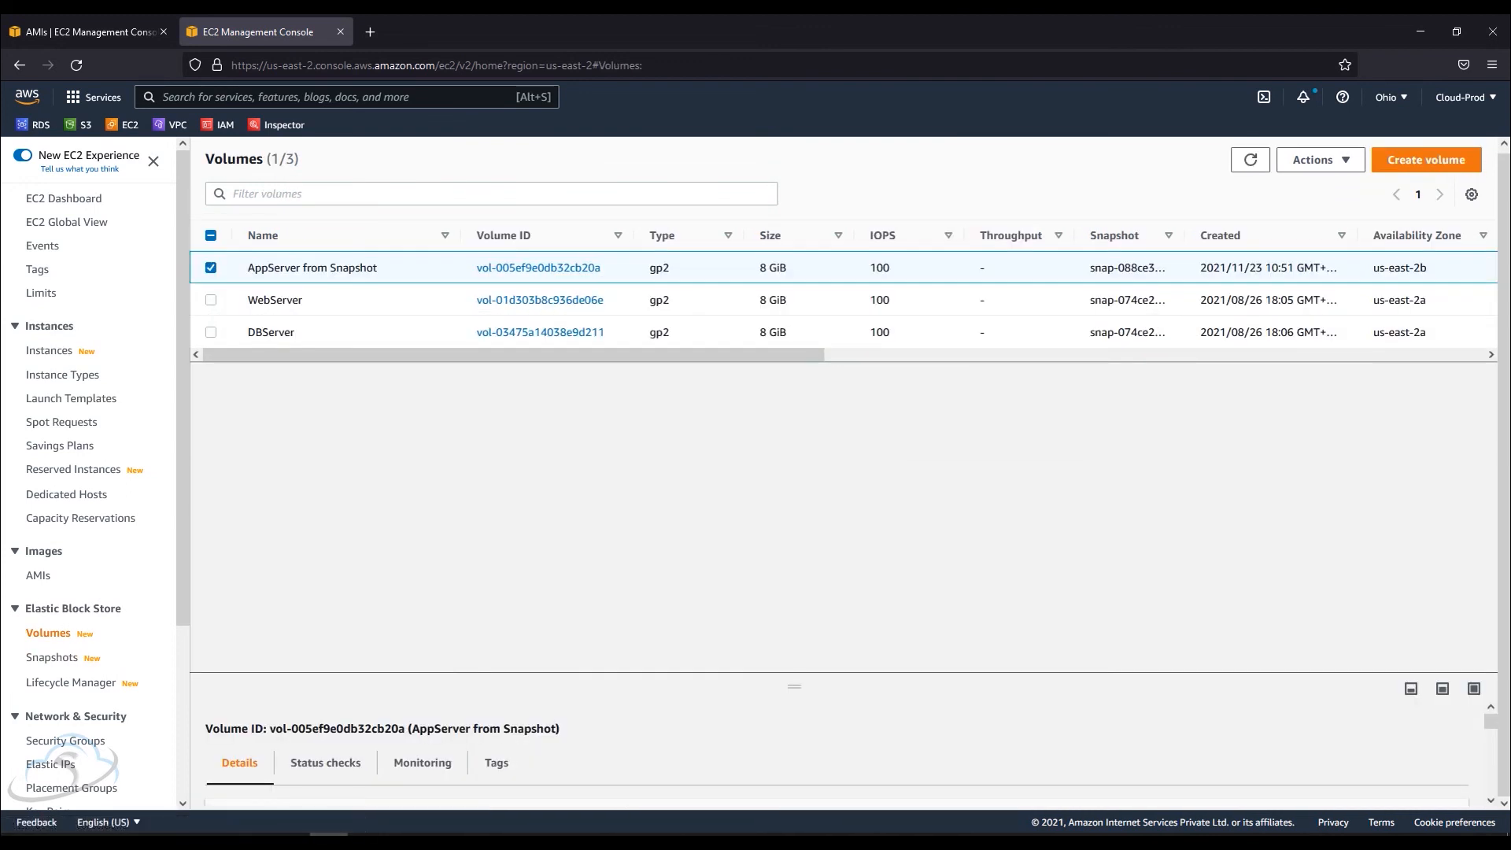
click(1250, 160)
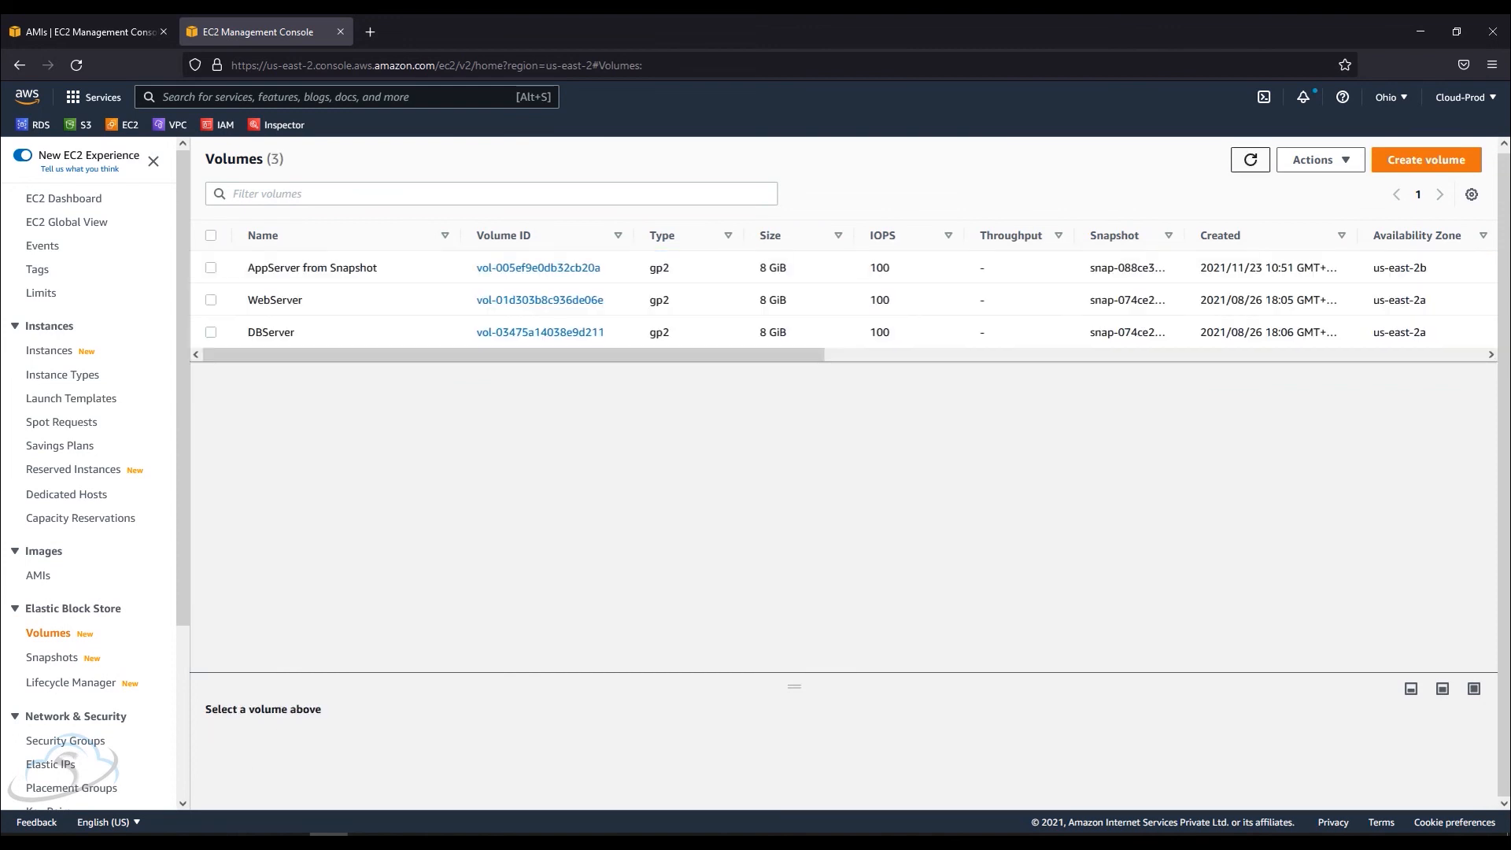
click(381, 261)
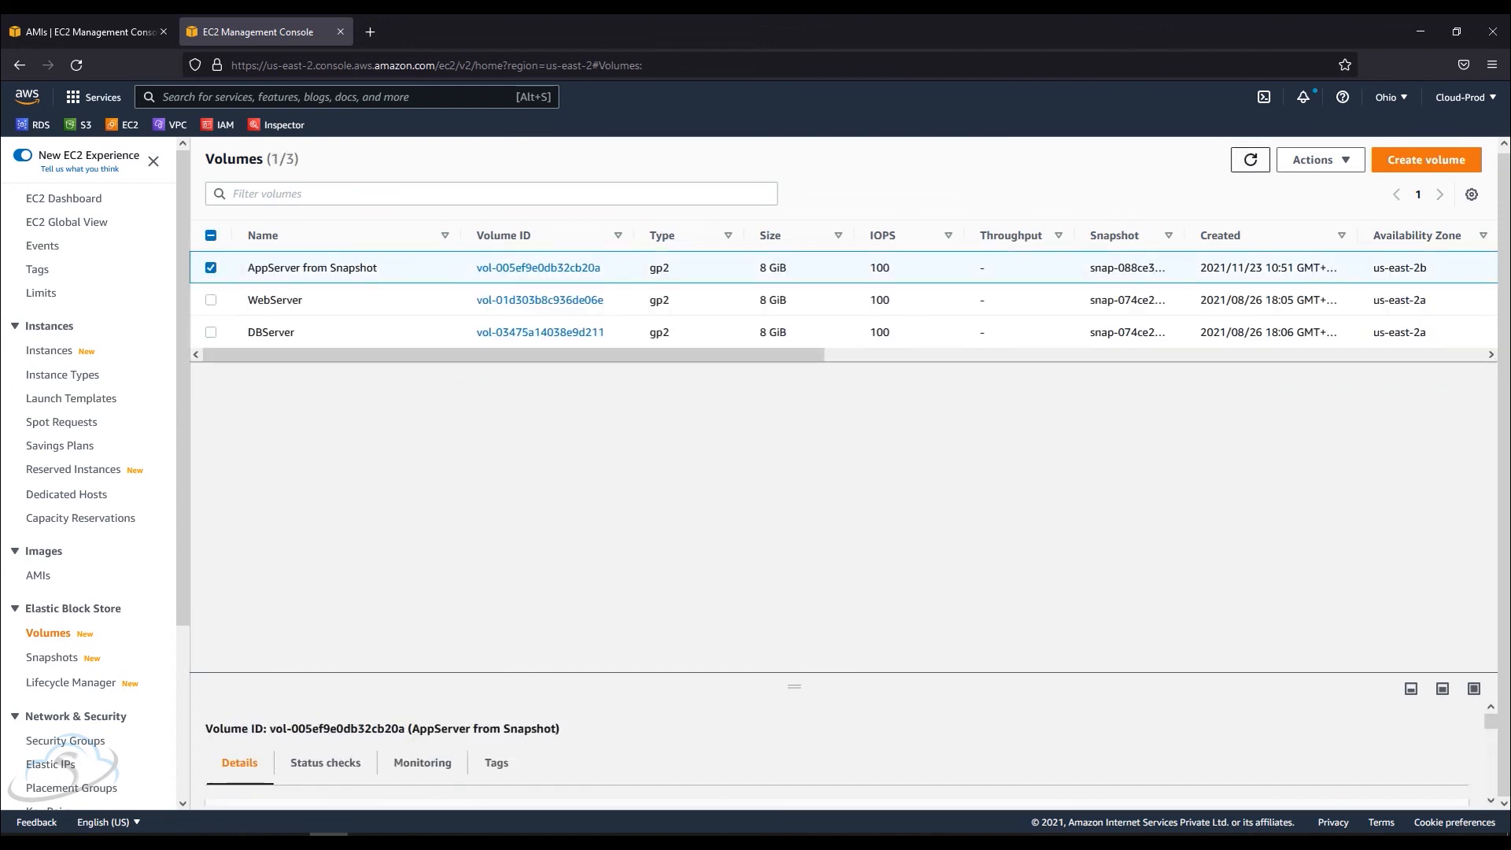
click(1251, 160)
click(1250, 159)
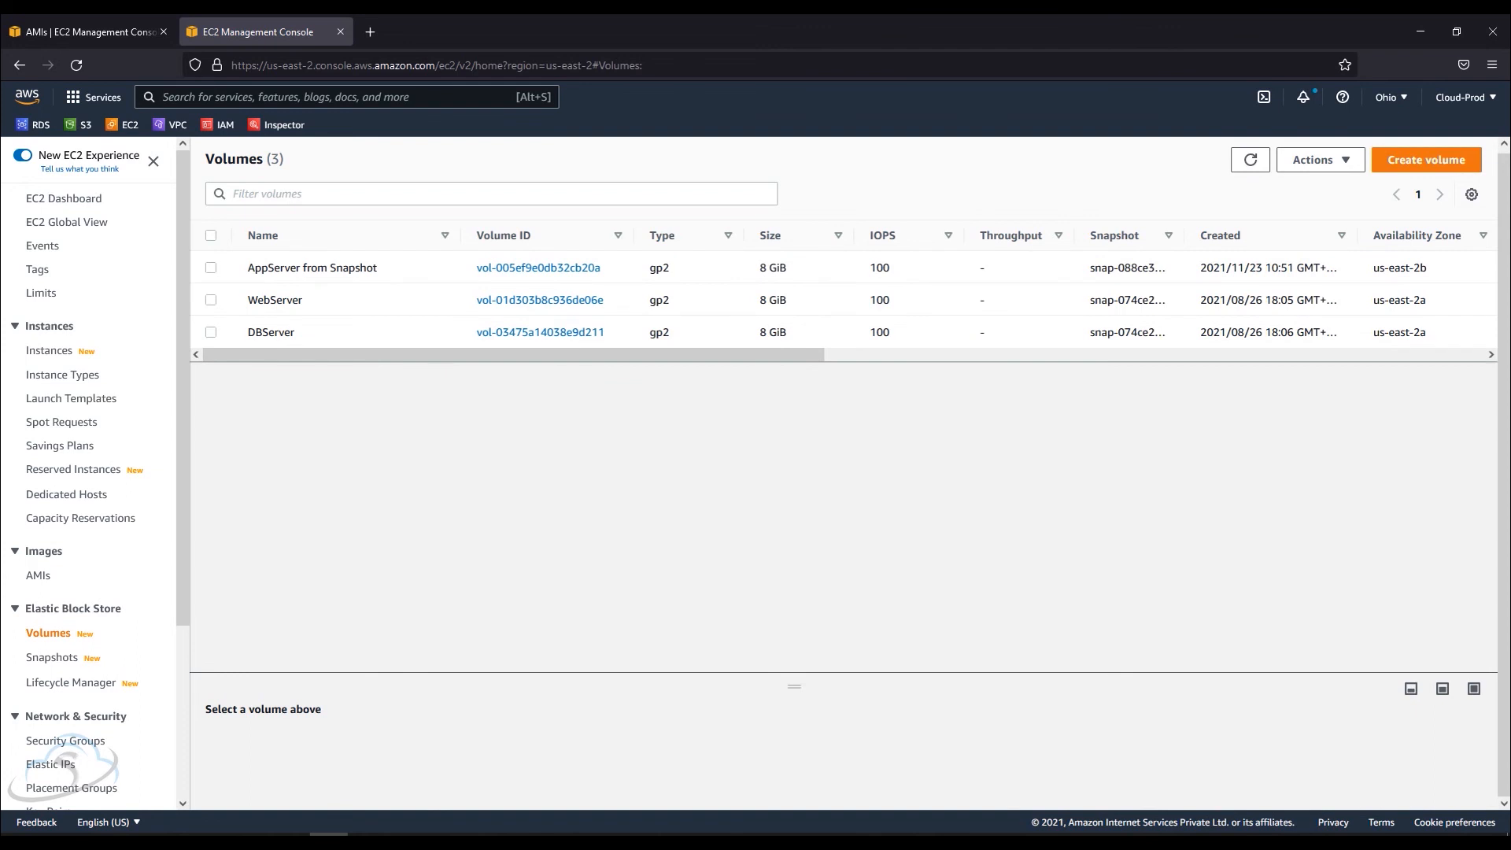
Return to the instance list, refresh it and check the state of the AppServer from Snapshot instance.
click(48, 351)
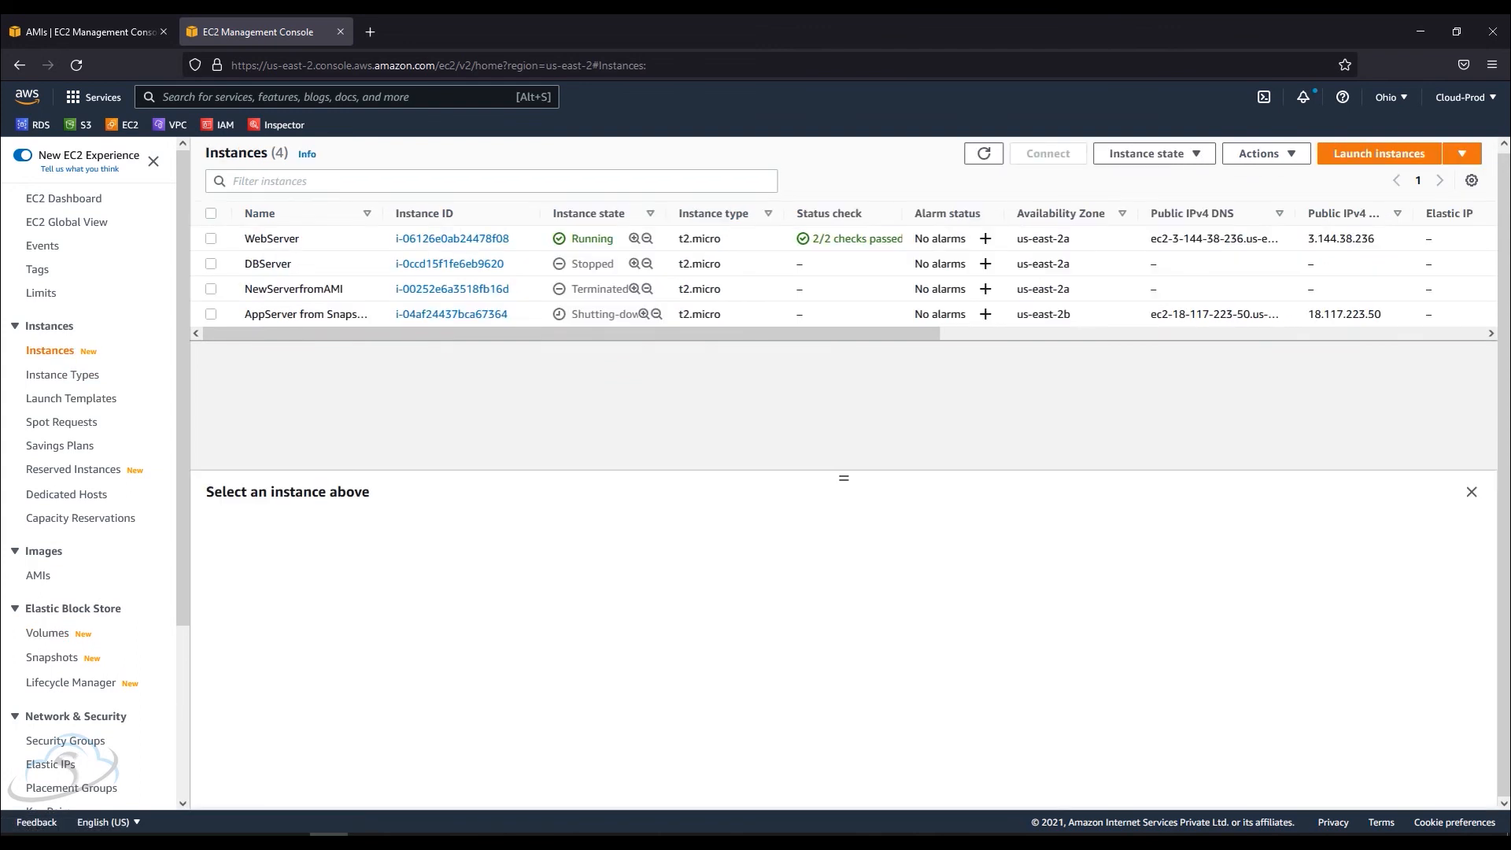
click(983, 153)
click(983, 154)
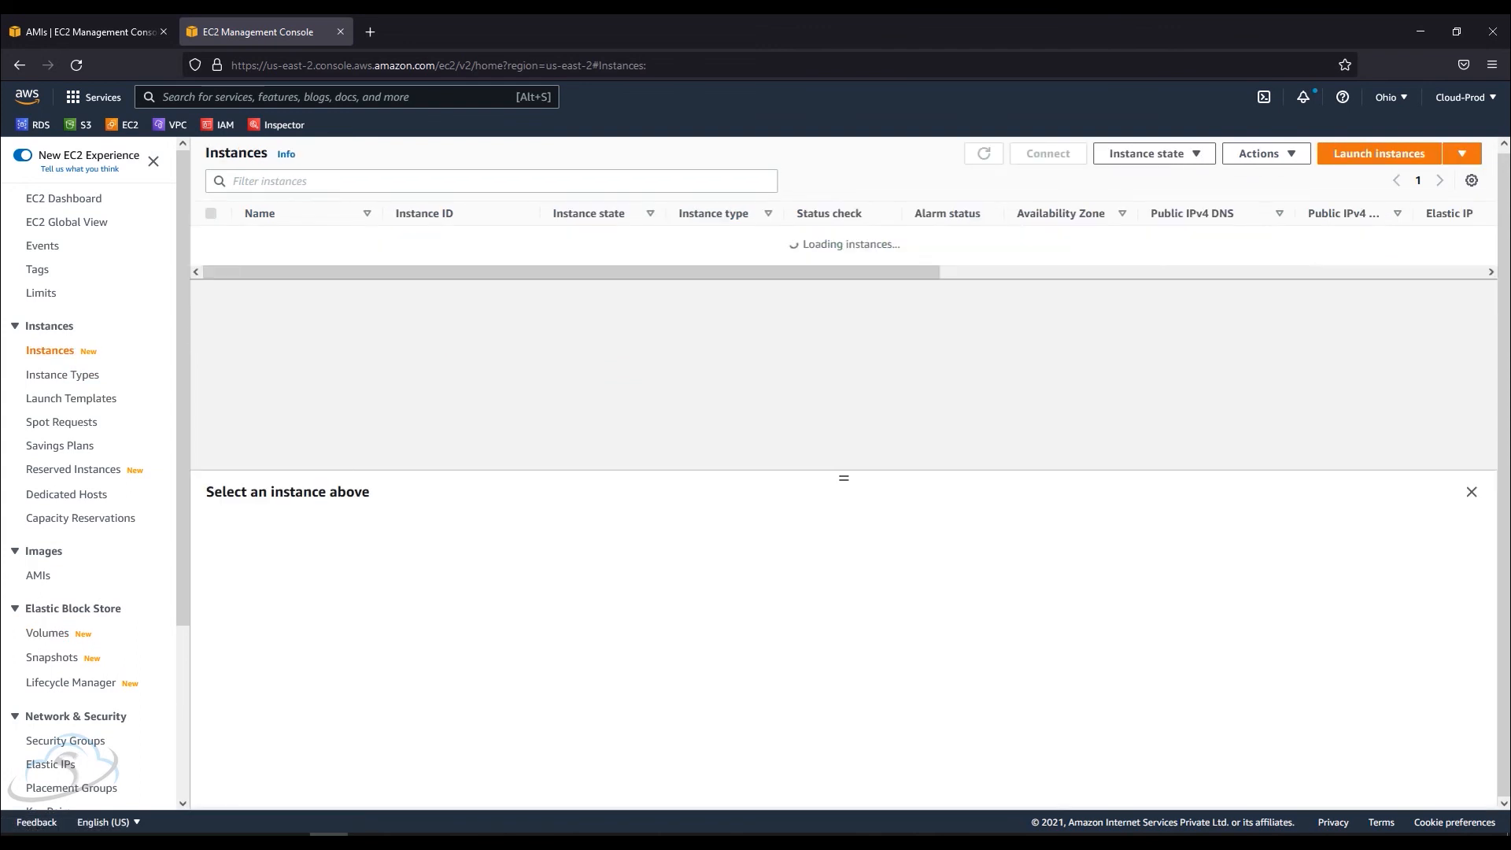
click(984, 154)
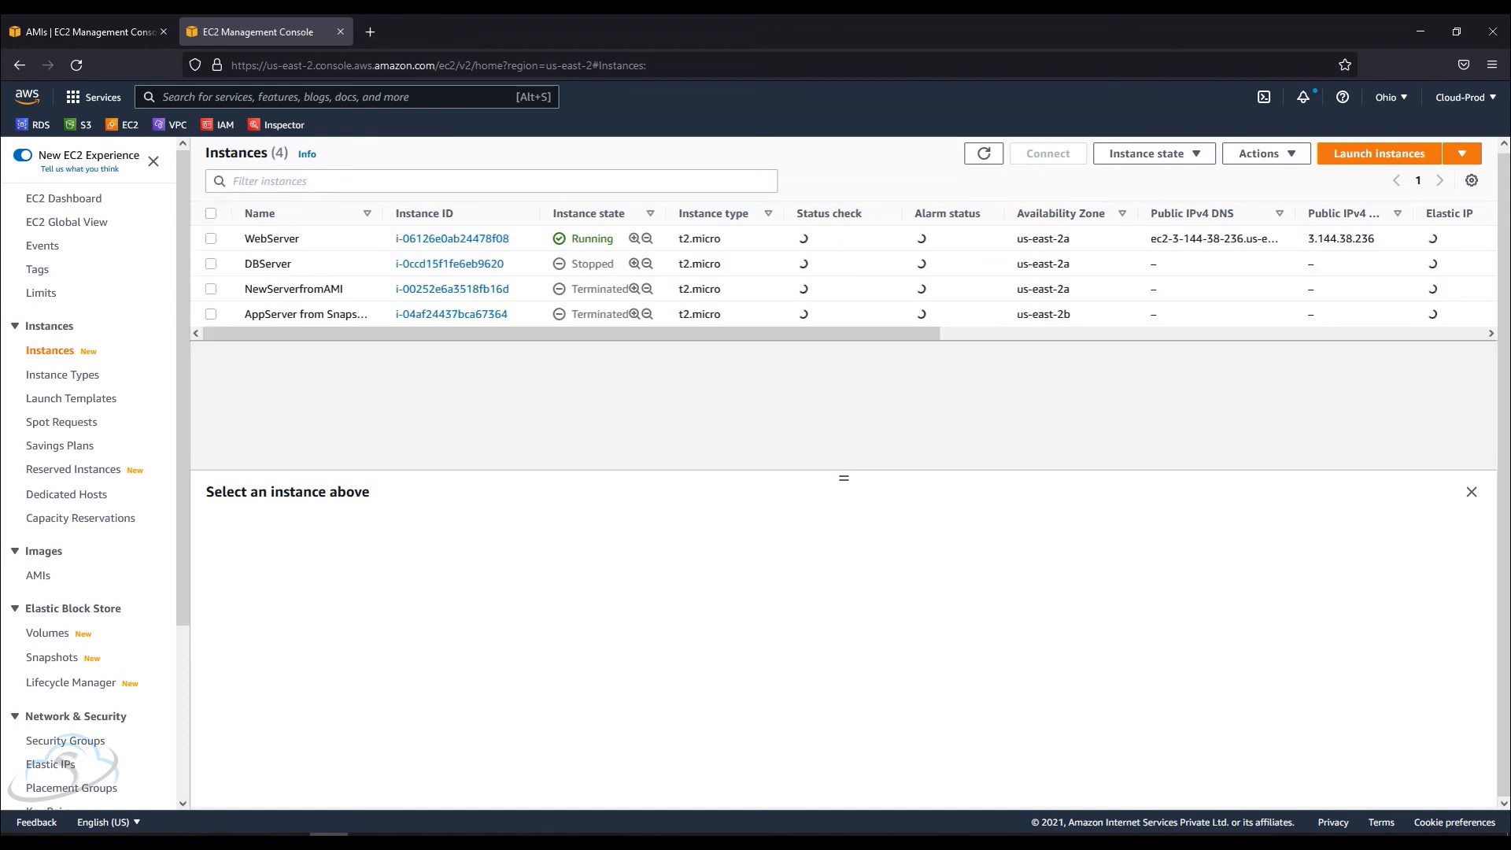
drag(271, 314, 278, 314)
drag(572, 314, 612, 313)
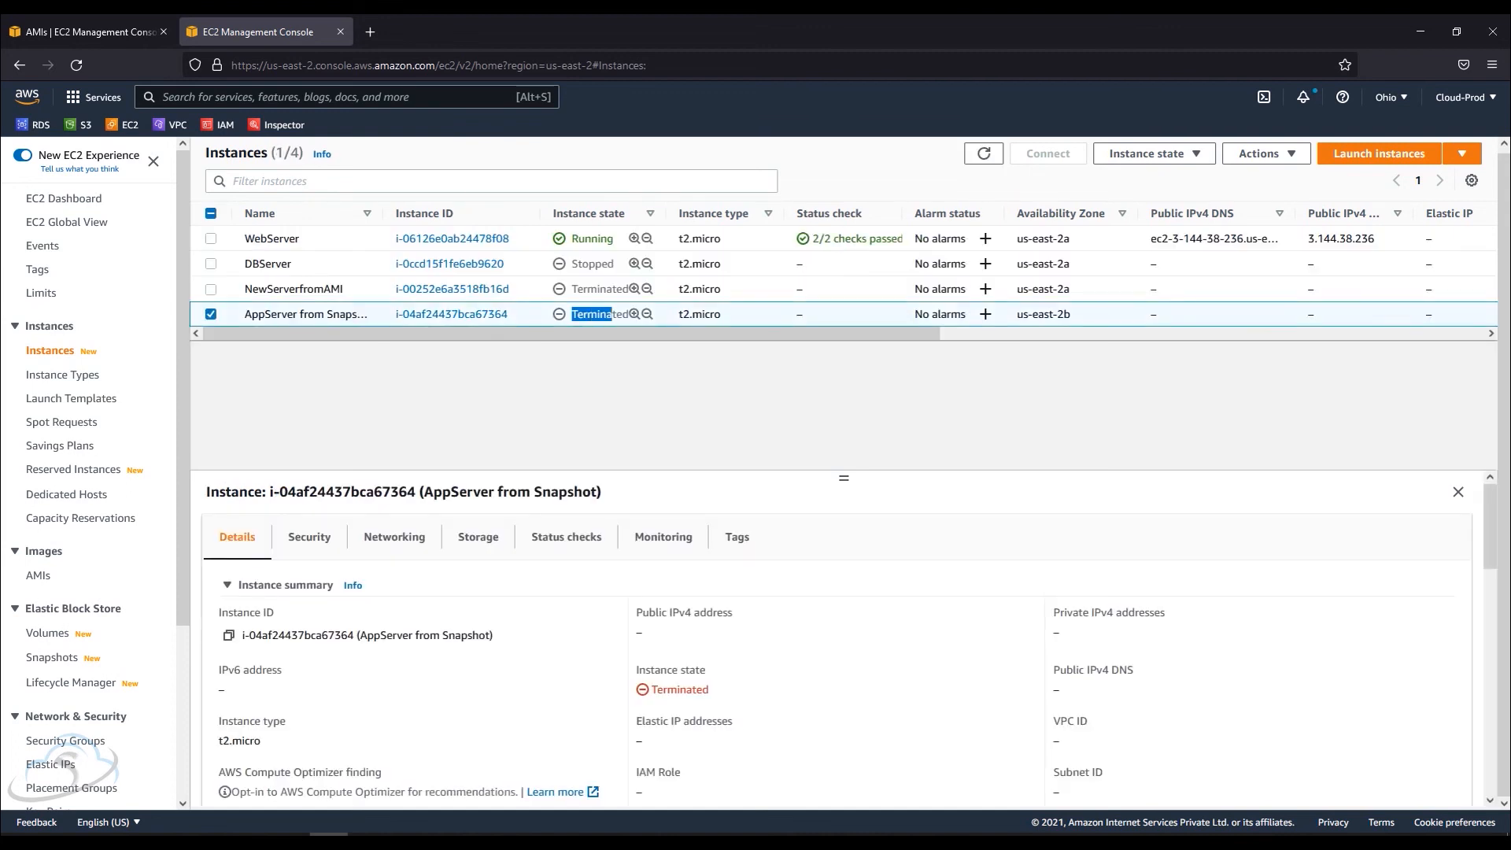
drag(612, 314, 629, 314)
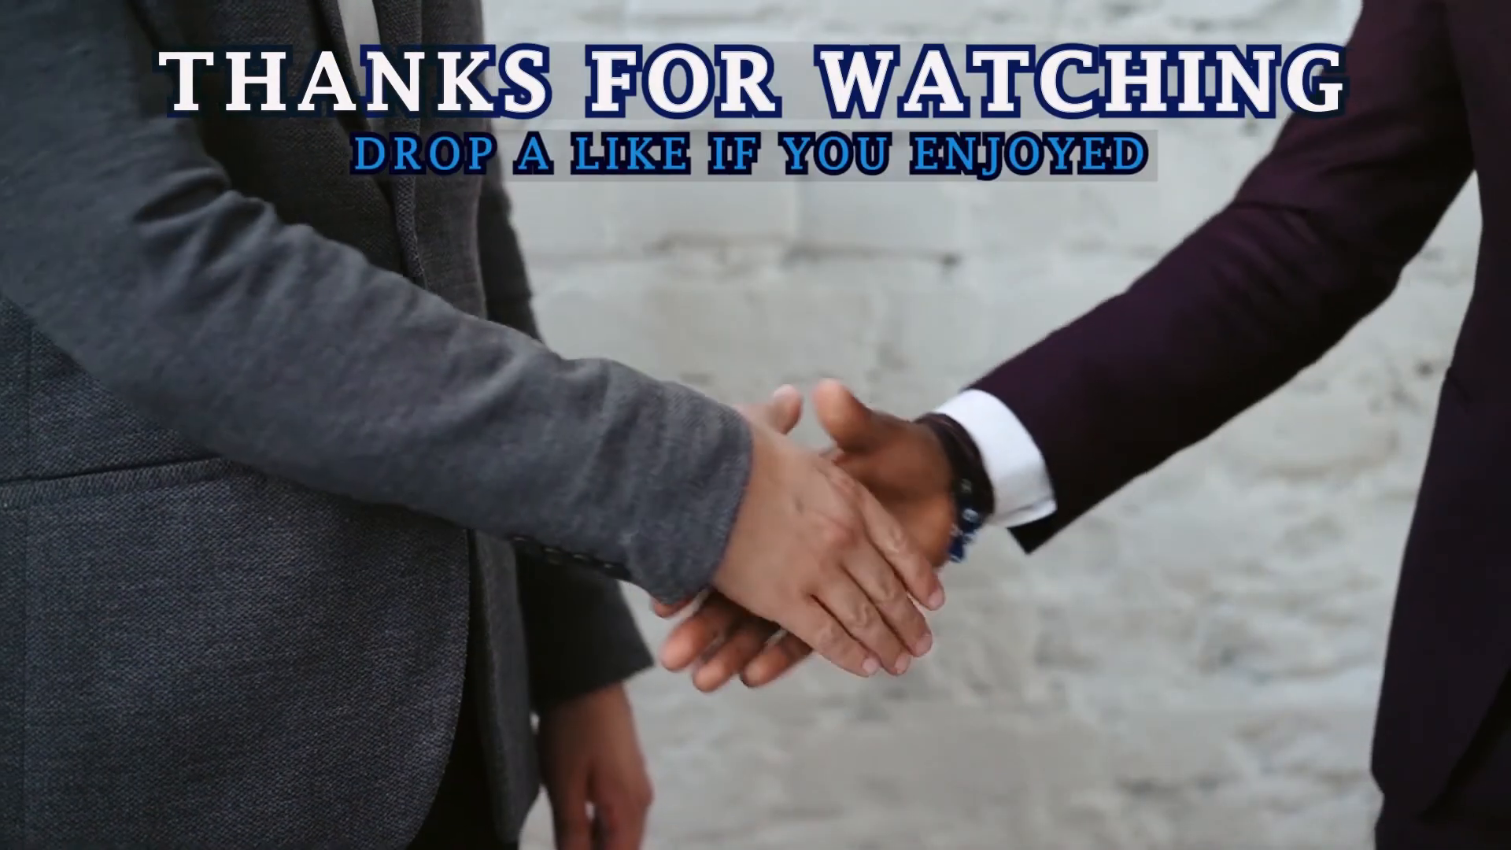